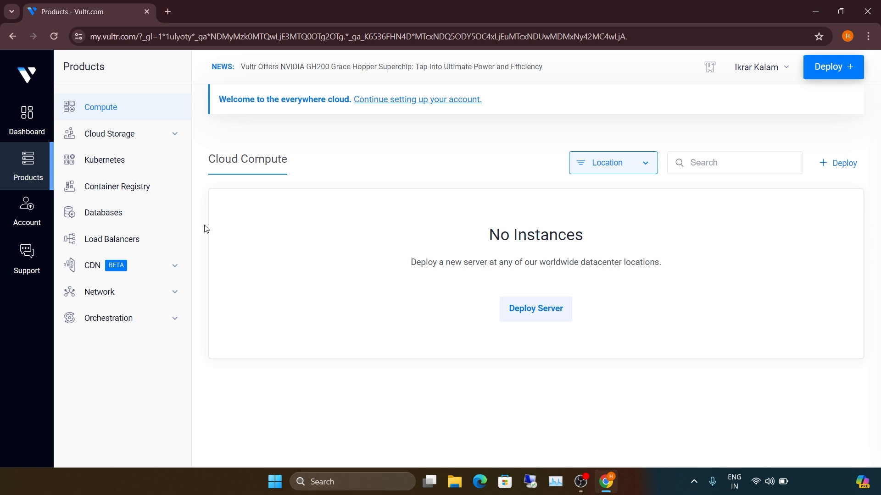
Review the account's billing history and its instance limits.
{"action": "left_click", "coordinate": [27, 225]}
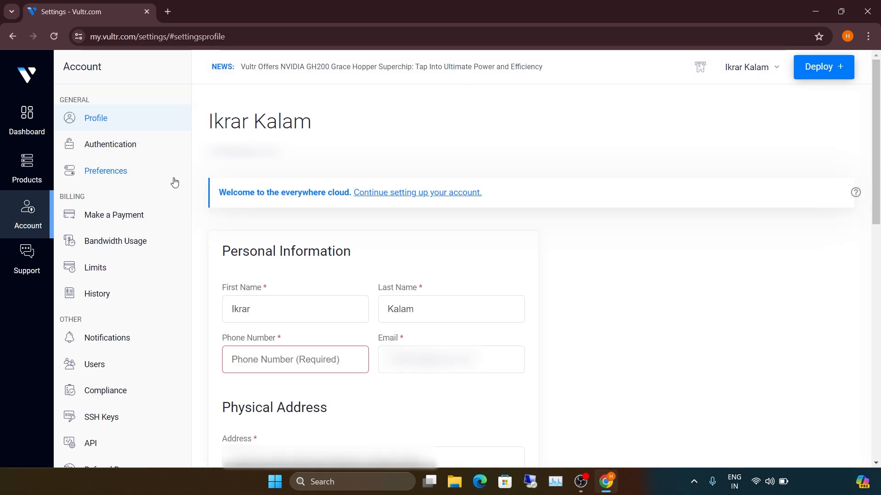
{"action": "left_click", "coordinate": [113, 301]}
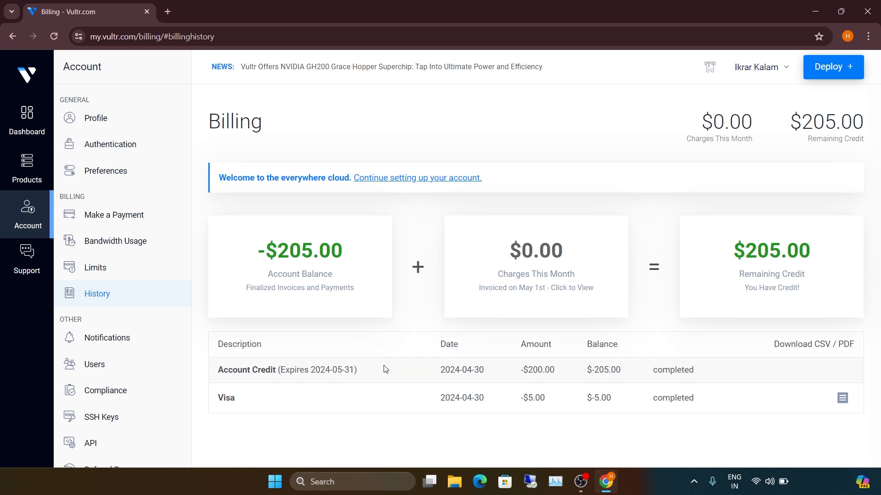
{"action": "left_click", "coordinate": [107, 274]}
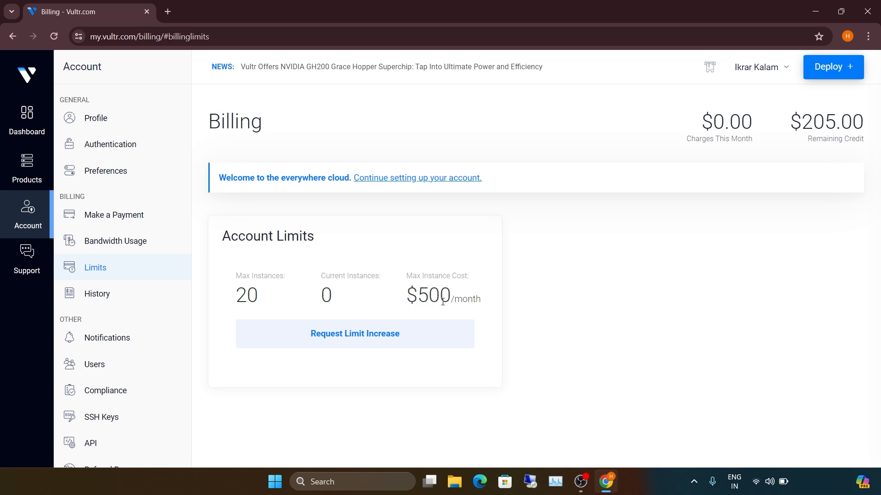
Return to the products overview and start the deployment of a new server.
{"action": "left_click", "coordinate": [26, 74]}
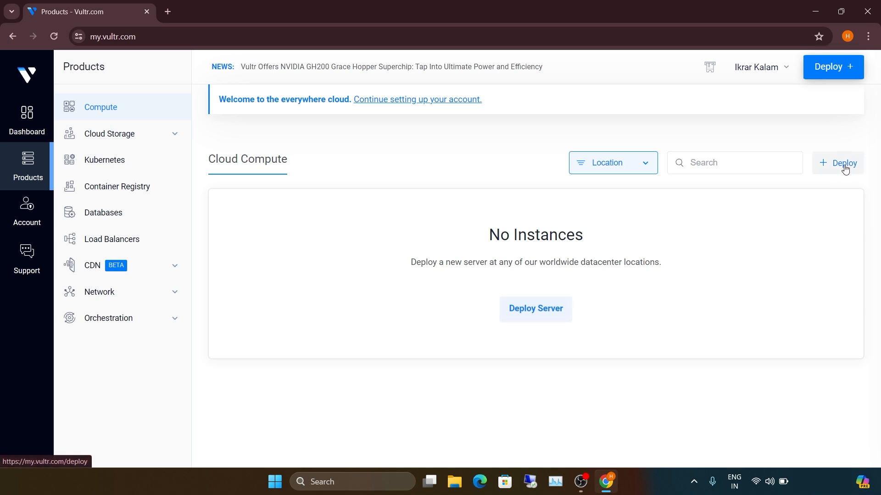
{"action": "left_click", "coordinate": [825, 70]}
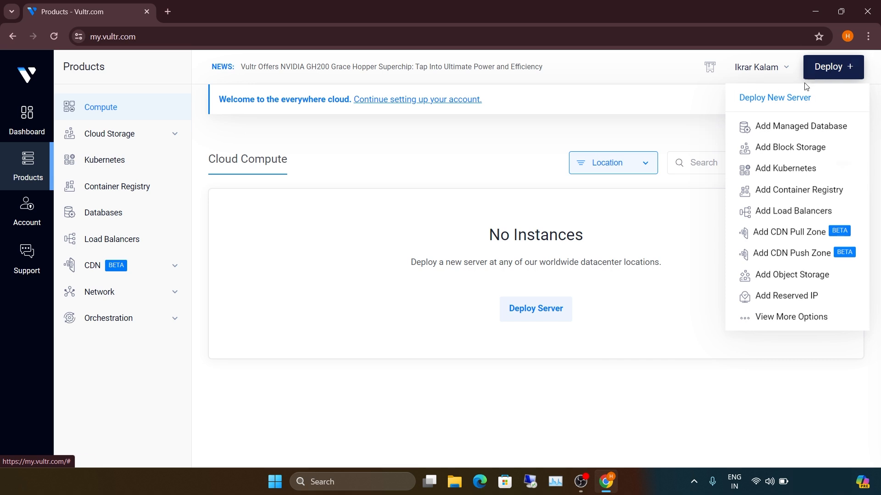
{"action": "left_click", "coordinate": [763, 100]}
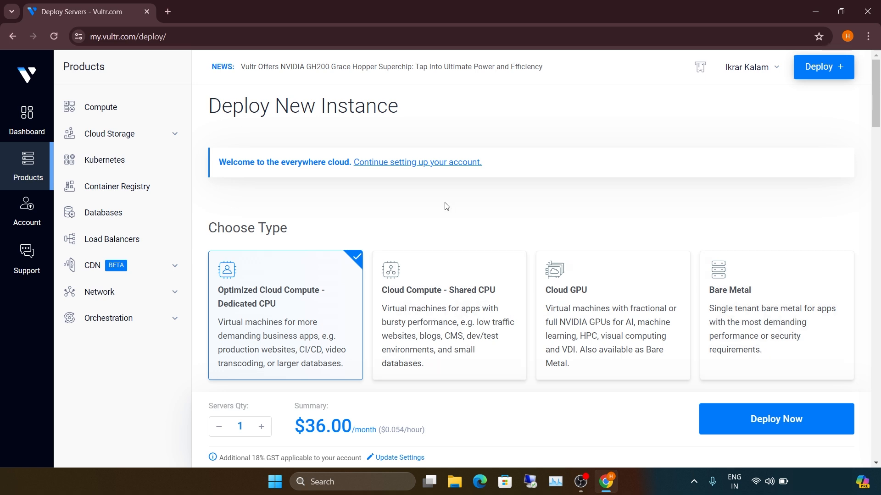
Try the Shared CPU, Cloud GPU and Bare Metal server types, ending back on Optimized Cloud Compute - Dedicated CPU.
{"action": "left_click", "coordinate": [461, 322]}
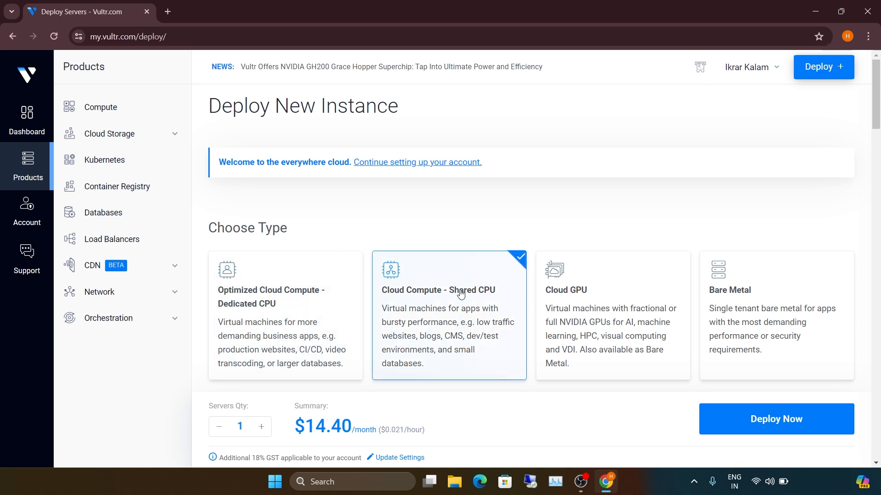
{"action": "left_click", "coordinate": [587, 306]}
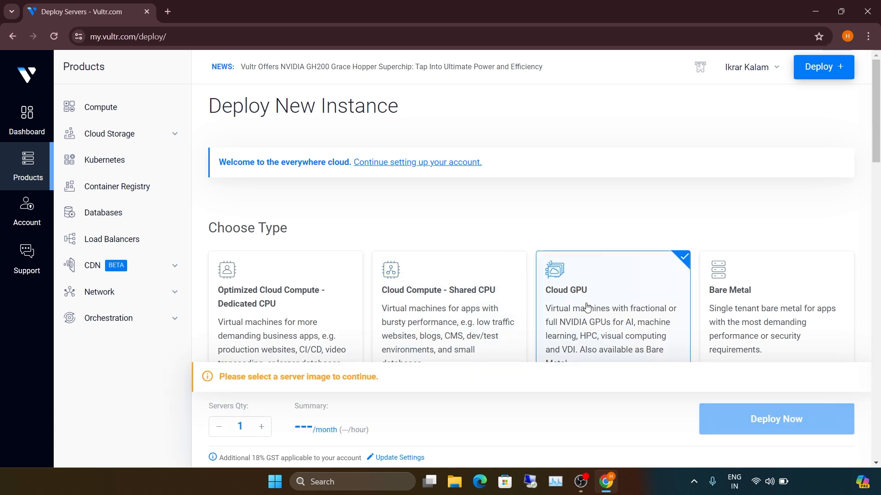
{"action": "left_click", "coordinate": [755, 300]}
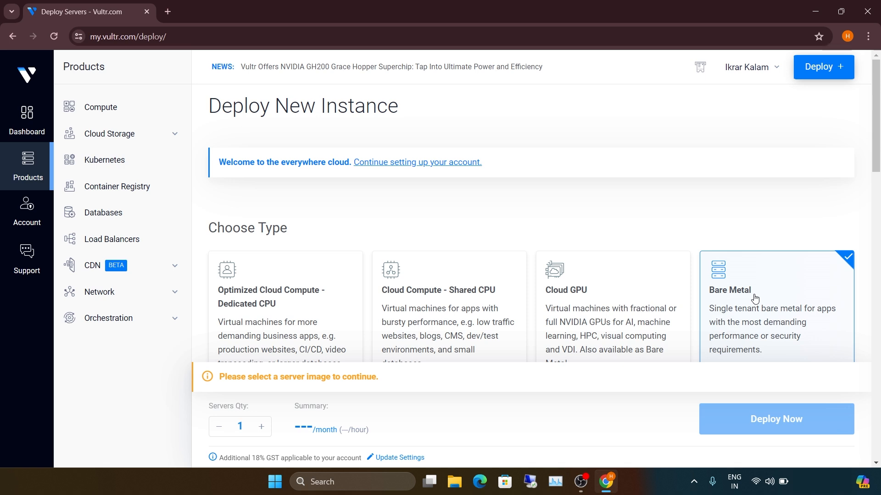
{"action": "left_click", "coordinate": [301, 317]}
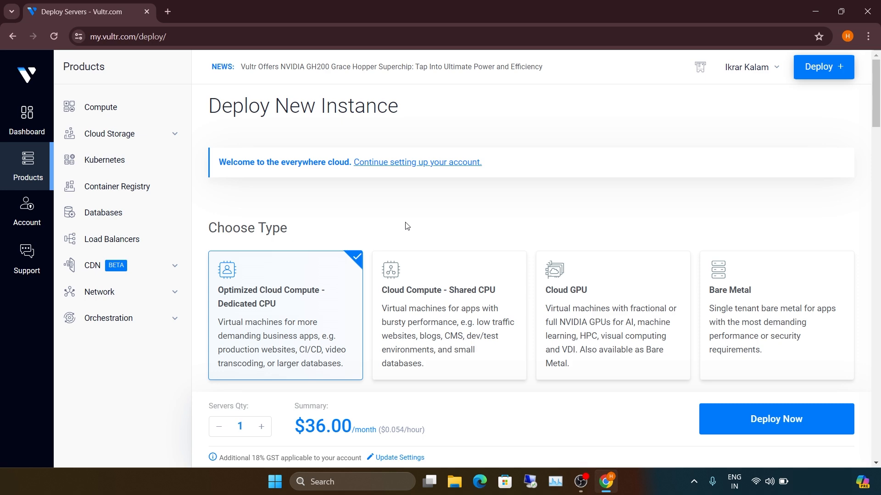
Set the server location to Delhi NCR, India, and look over the other available locations.
{"action": "scroll", "coordinate": [407, 226], "scroll_direction": "down", "scroll_amount": 7}
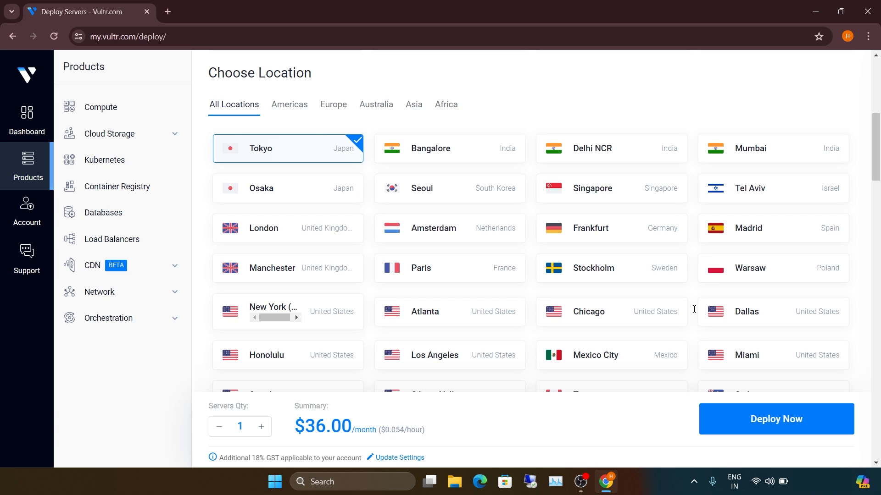
{"action": "left_click", "coordinate": [594, 146]}
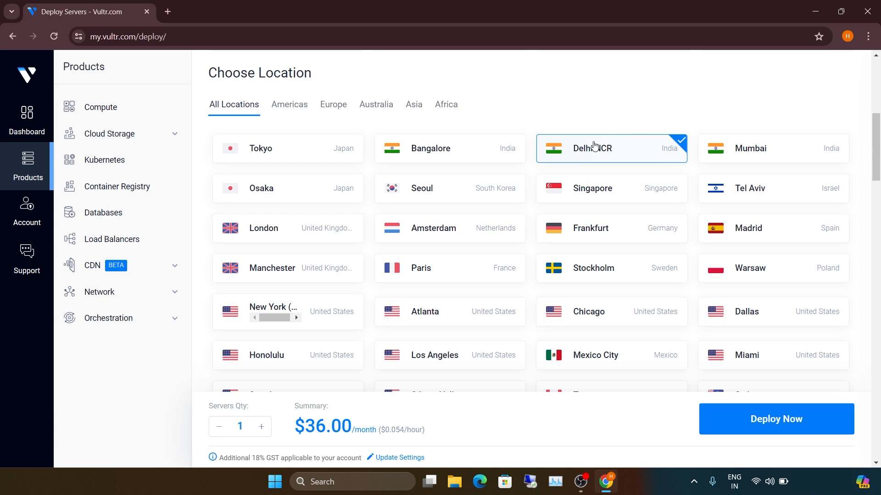
{"action": "scroll", "coordinate": [593, 145], "scroll_direction": "down", "scroll_amount": 2}
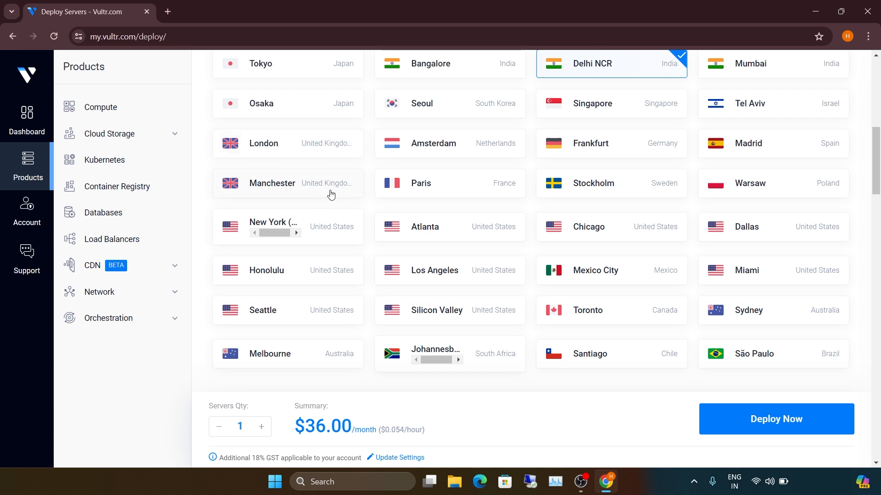
{"action": "scroll", "coordinate": [331, 195], "scroll_direction": "up", "scroll_amount": 2}
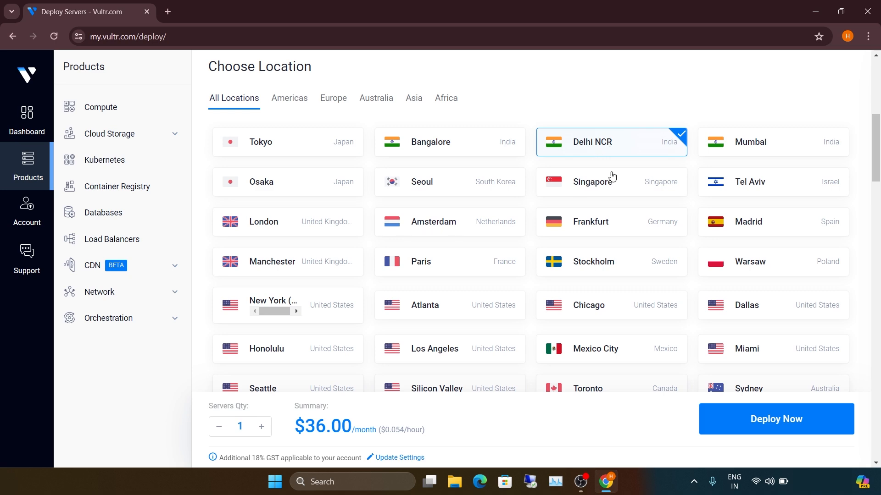
Examine the operating system images and the first two pages of marketplace apps offered for the server.
{"action": "scroll", "coordinate": [608, 148], "scroll_direction": "down", "scroll_amount": 10}
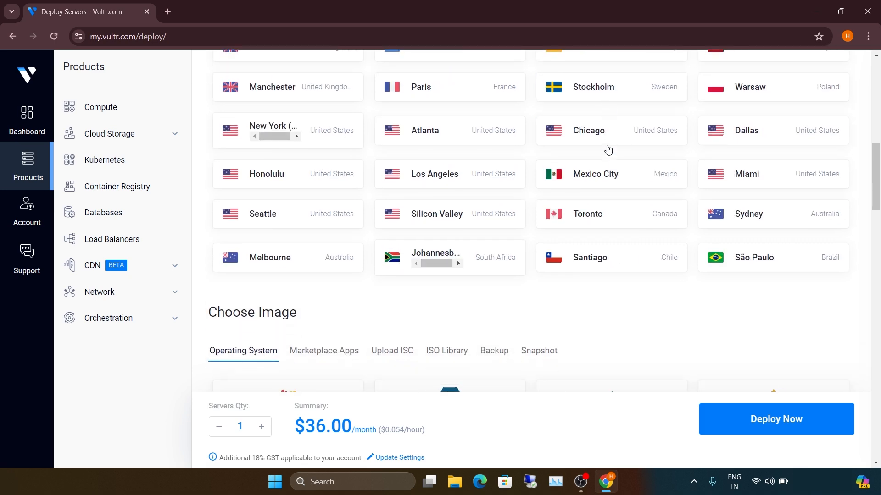
{"action": "scroll", "coordinate": [608, 149], "scroll_direction": "up", "scroll_amount": 1}
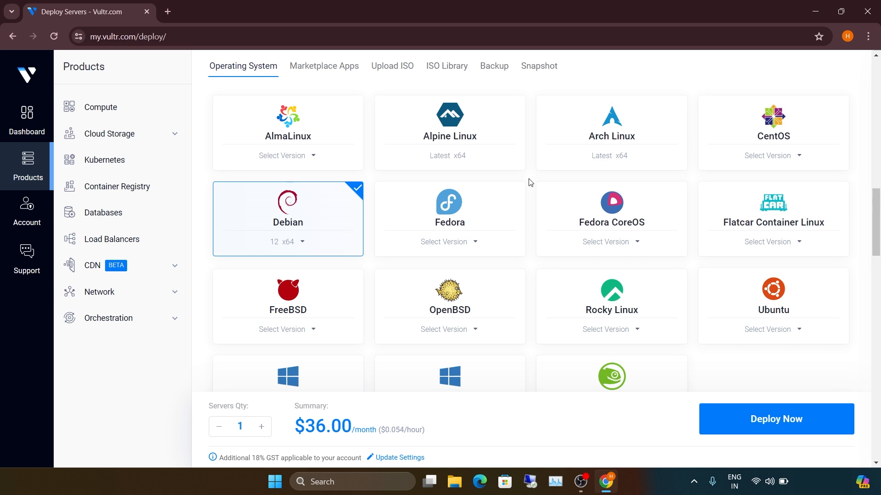
{"action": "scroll", "coordinate": [531, 183], "scroll_direction": "down", "scroll_amount": 1}
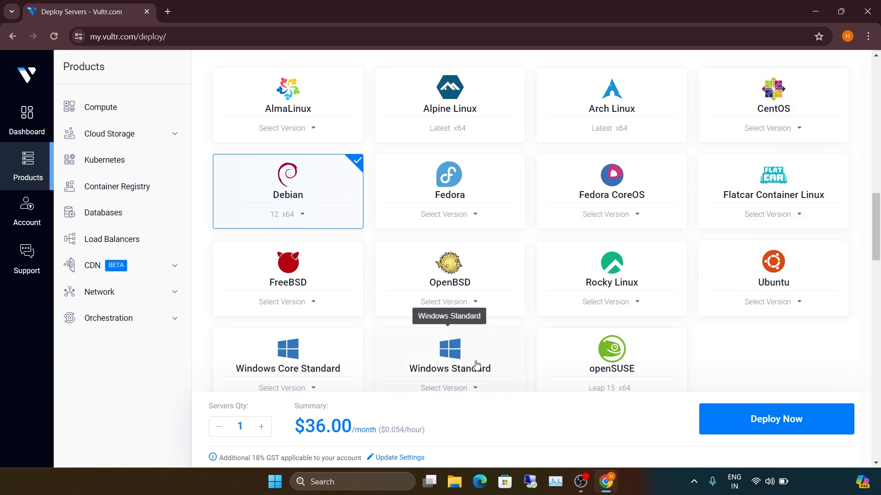
{"action": "scroll", "coordinate": [533, 238], "scroll_direction": "up", "scroll_amount": 2}
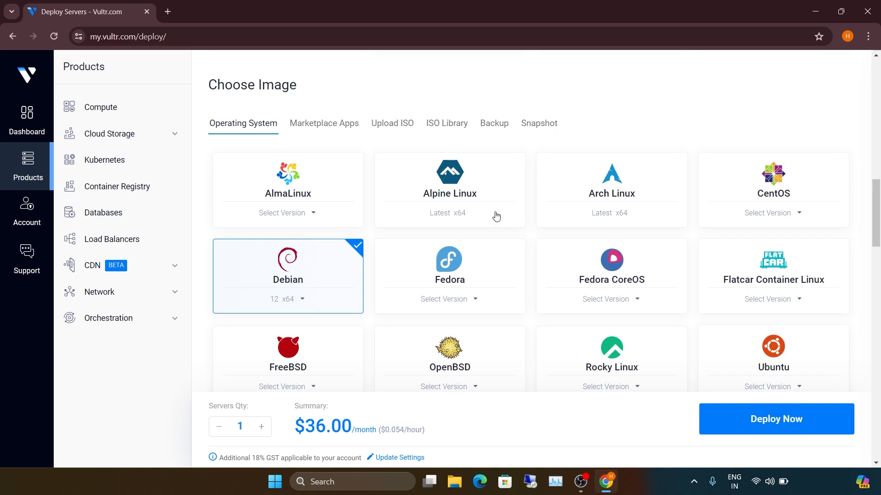
{"action": "left_click", "coordinate": [312, 130]}
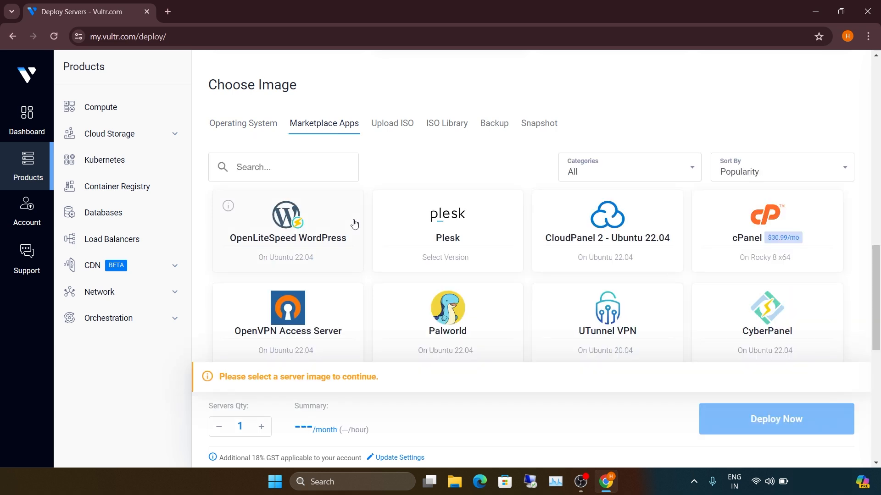
{"action": "scroll", "coordinate": [354, 222], "scroll_direction": "down", "scroll_amount": 3}
{"action": "scroll", "coordinate": [355, 223], "scroll_direction": "down", "scroll_amount": 6}
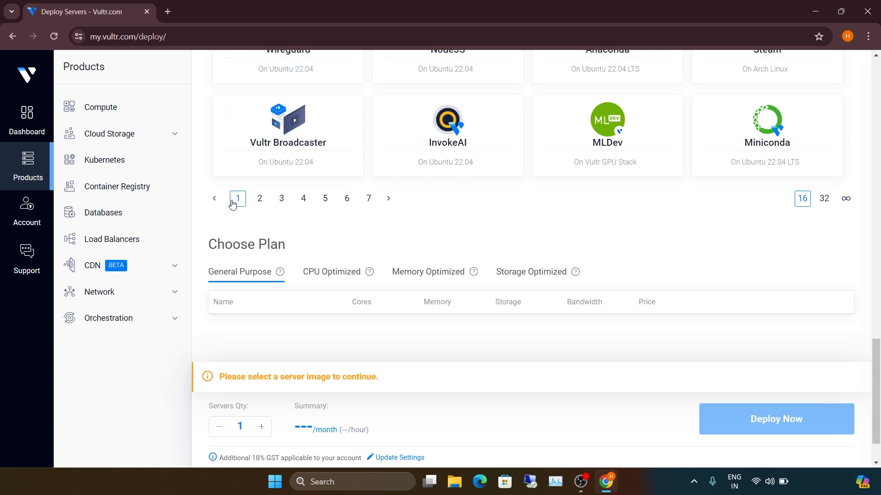
{"action": "left_click", "coordinate": [261, 206]}
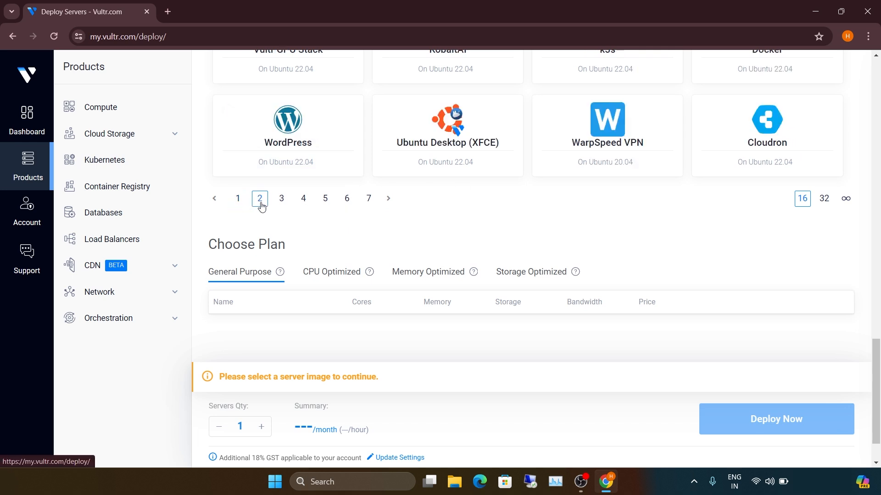
{"action": "scroll", "coordinate": [262, 206], "scroll_direction": "up", "scroll_amount": 9}
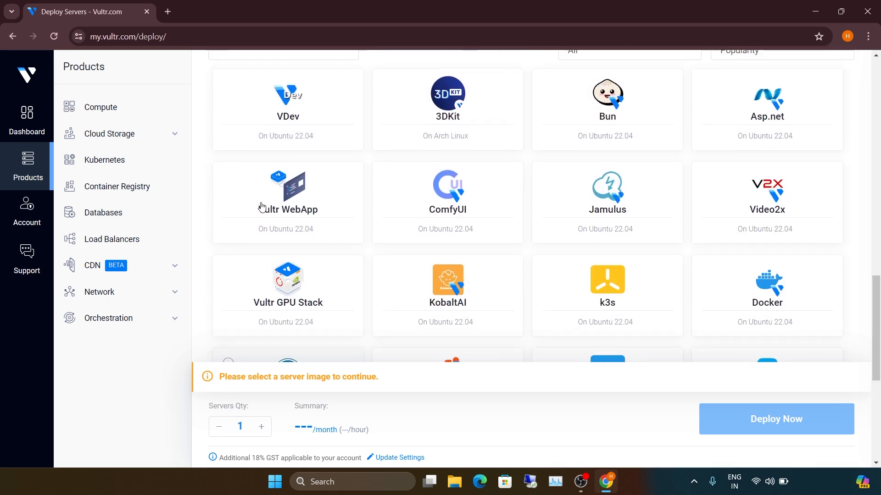
{"action": "scroll", "coordinate": [261, 206], "scroll_direction": "up", "scroll_amount": 1}
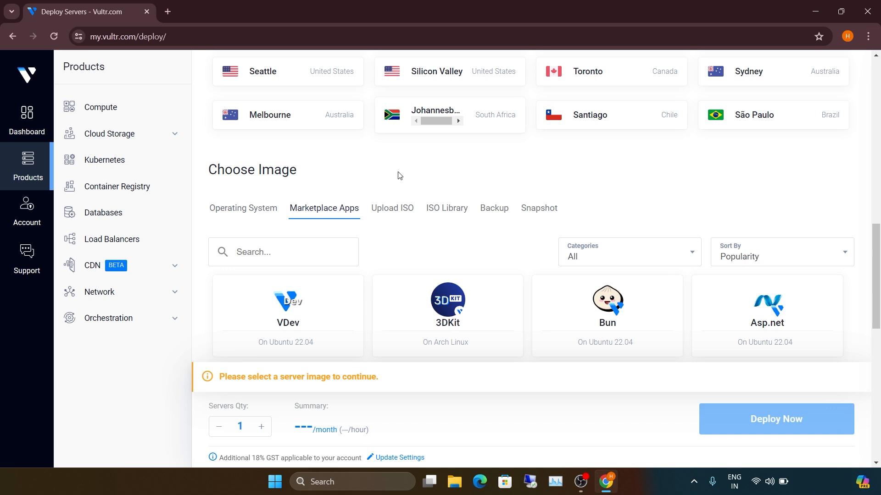
Choose the Windows Standard 2022 x64 operating system as the server image.
{"action": "left_click", "coordinate": [239, 211]}
{"action": "scroll", "coordinate": [240, 212], "scroll_direction": "down", "scroll_amount": 5}
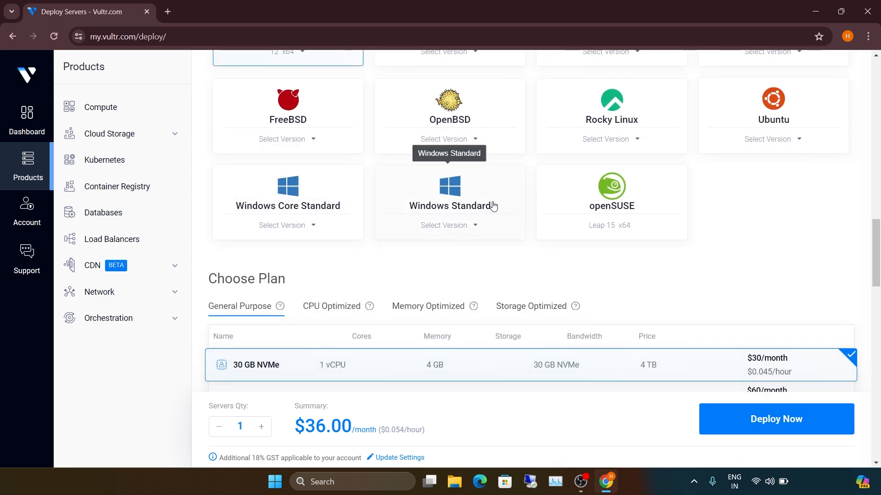
{"action": "left_click", "coordinate": [453, 232]}
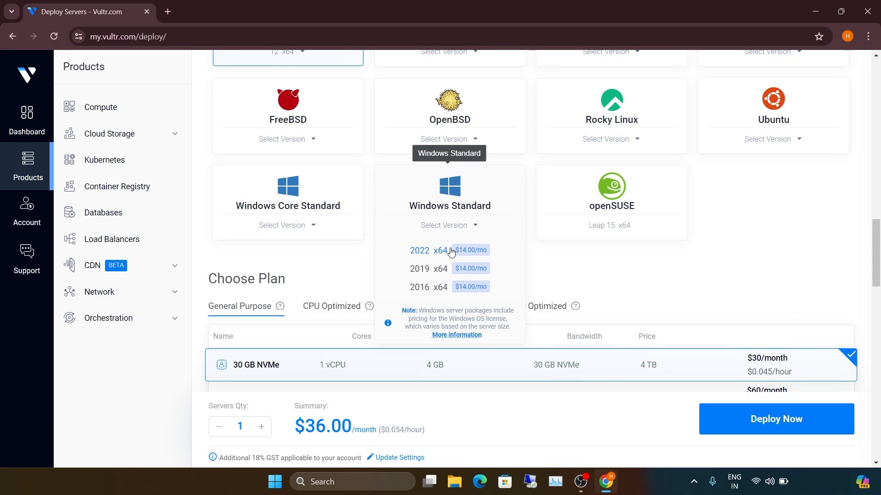
{"action": "left_click", "coordinate": [426, 250]}
Try the 16 vCPU, 320 GB NVMe General Purpose plan and the 300 GB NVMe CPU Optimized plans with 8 and 16 vCPUs.
{"action": "scroll", "coordinate": [451, 252], "scroll_direction": "down", "scroll_amount": 4}
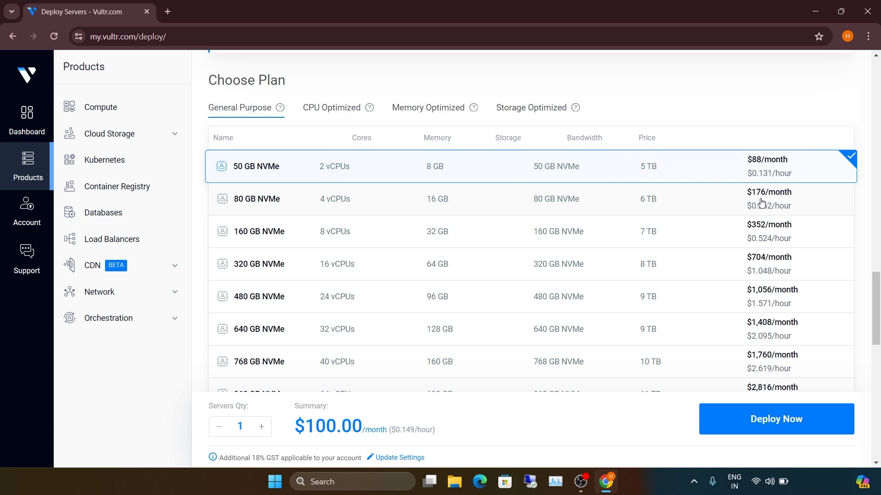
{"action": "left_click", "coordinate": [754, 269]}
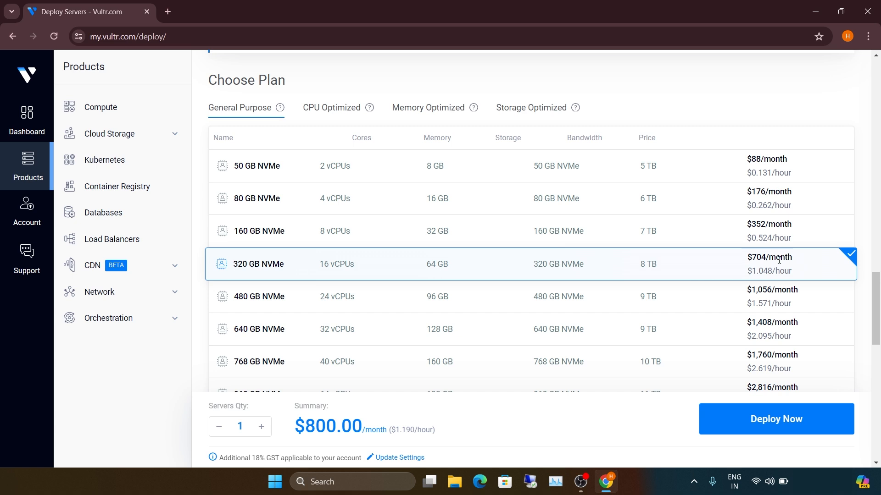
{"action": "left_click", "coordinate": [337, 112]}
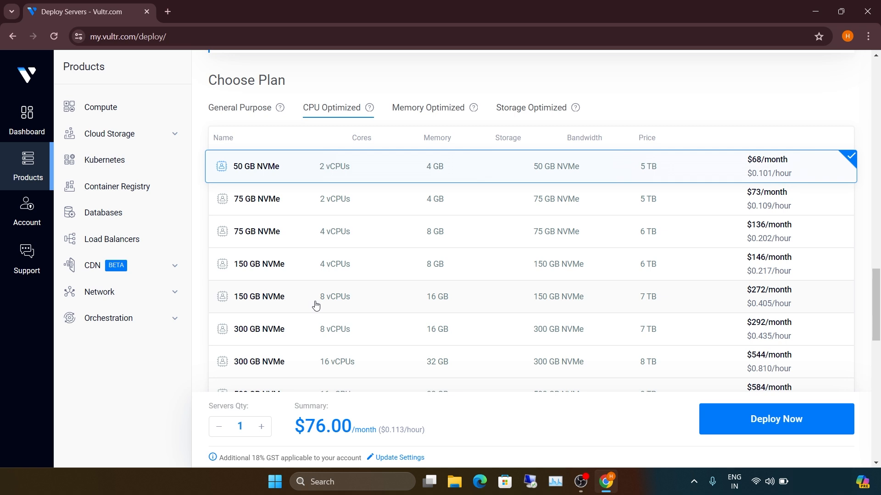
{"action": "left_click", "coordinate": [424, 332]}
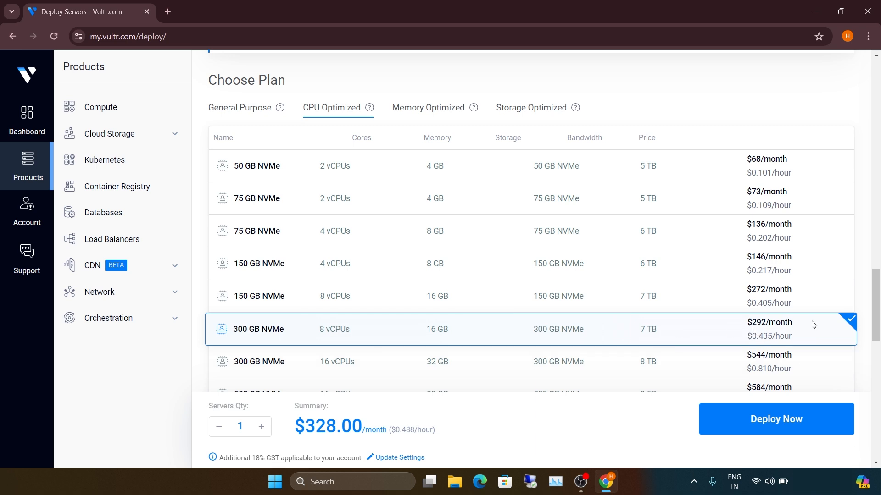
{"action": "left_click", "coordinate": [662, 361]}
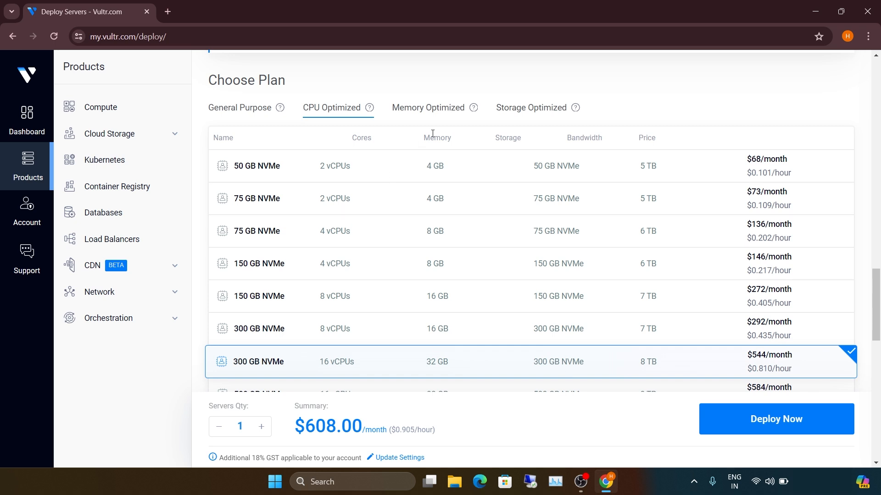
Among the Memory Optimized plans, try 400 GB NVMe with 8 vCPUs and select 800 GB NVMe with 8 vCPUs and 64 GB memory.
{"action": "left_click", "coordinate": [413, 113]}
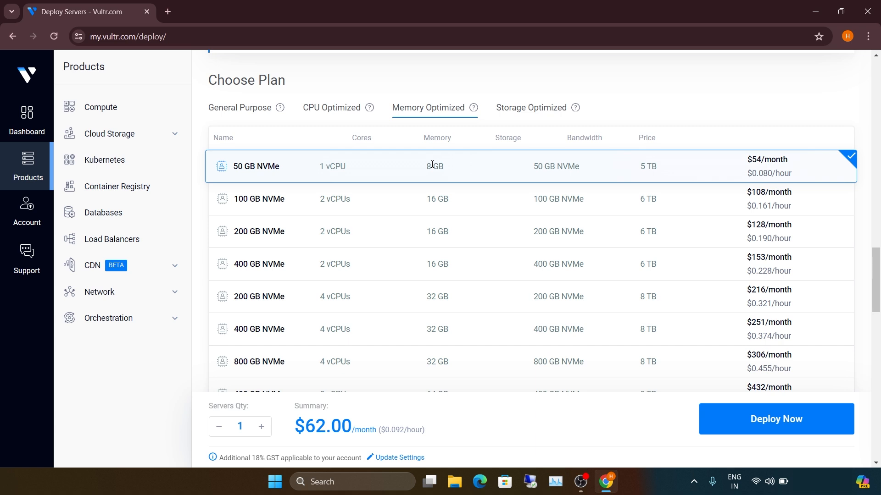
{"action": "scroll", "coordinate": [452, 303], "scroll_direction": "down", "scroll_amount": 2}
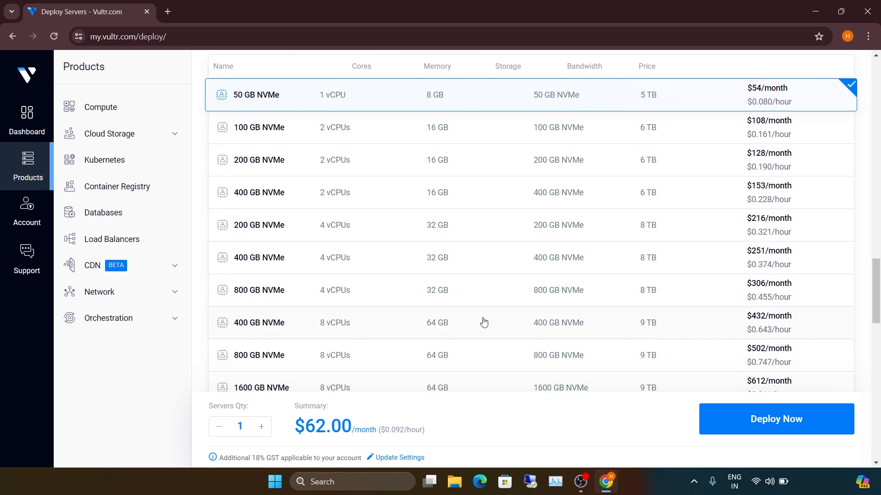
{"action": "left_click", "coordinate": [372, 327]}
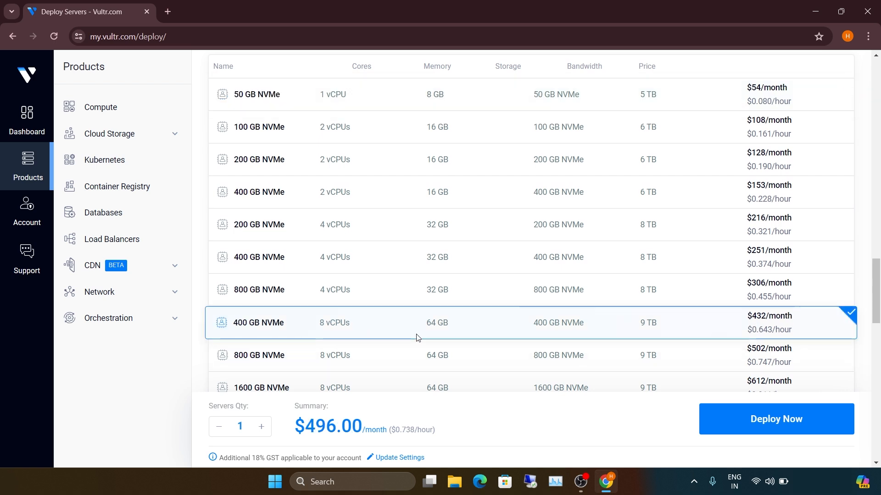
{"action": "left_click", "coordinate": [708, 354]}
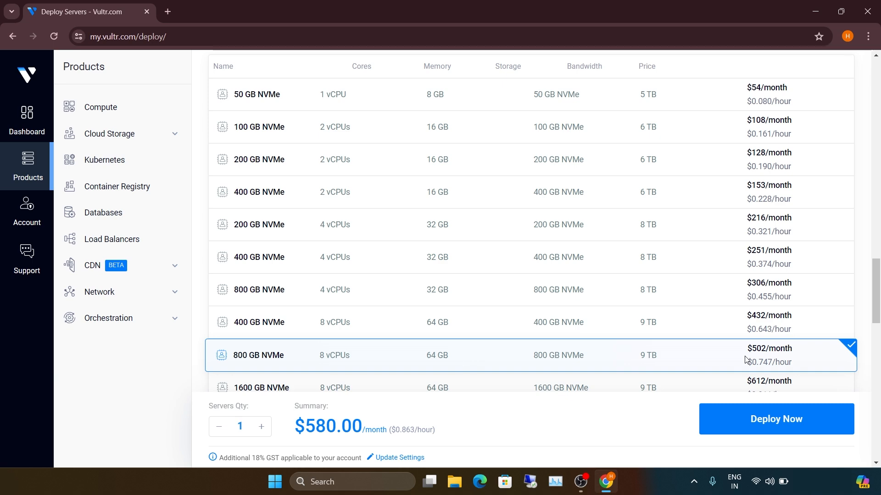
{"action": "scroll", "coordinate": [745, 360], "scroll_direction": "up", "scroll_amount": 6}
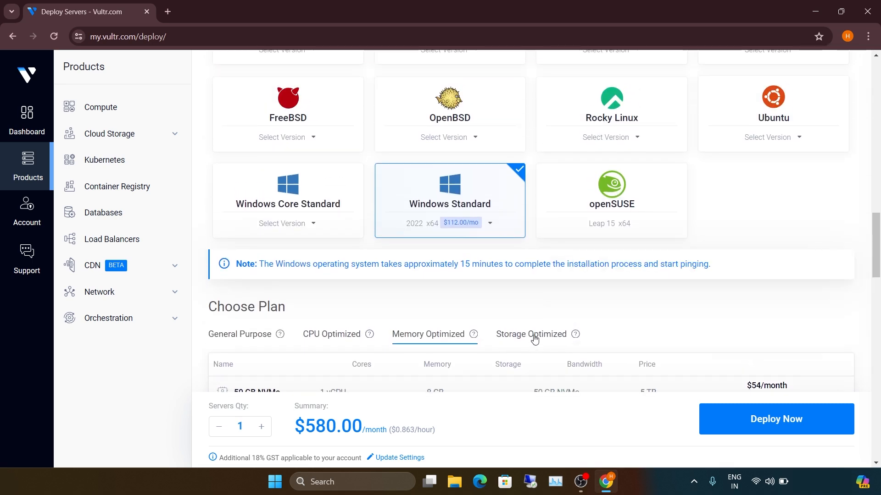
Try the Storage Optimized 960 GB NVMe plan with 4 vCPUs and 32 GB memory.
{"action": "left_click", "coordinate": [532, 335]}
{"action": "scroll", "coordinate": [535, 339], "scroll_direction": "down", "scroll_amount": 5}
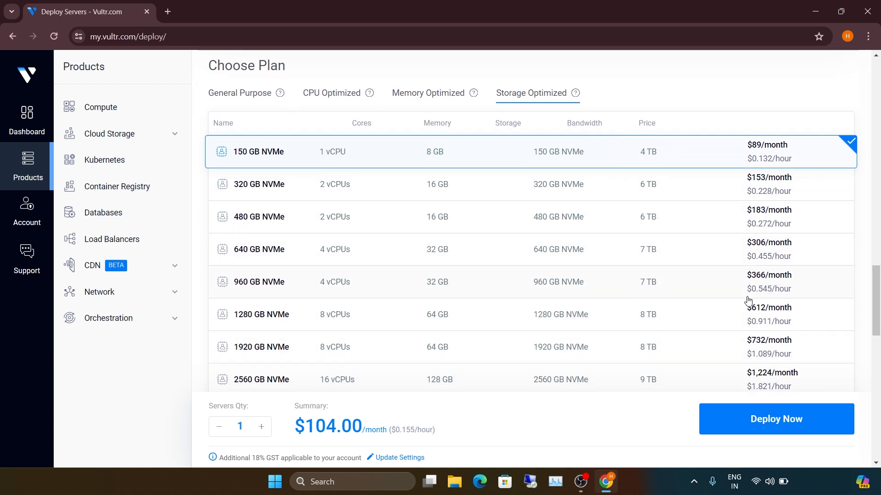
{"action": "left_click", "coordinate": [434, 282]}
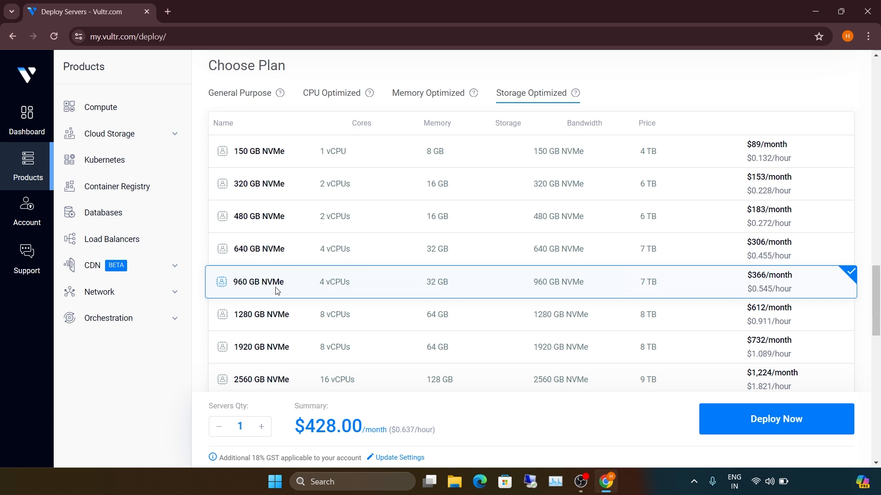
Compare the plan categories and select the General Purpose 80 GB NVMe plan with 4 vCPUs and 16 GB memory.
{"action": "left_click", "coordinate": [233, 94]}
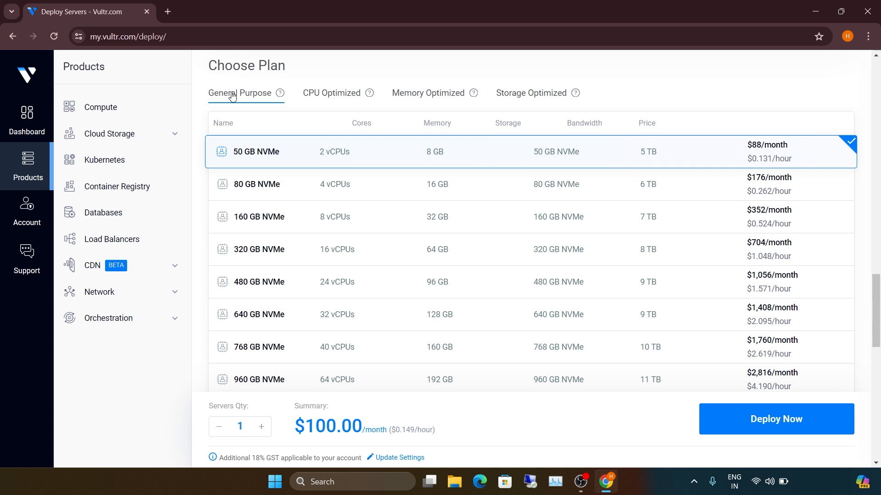
{"action": "left_click", "coordinate": [332, 98]}
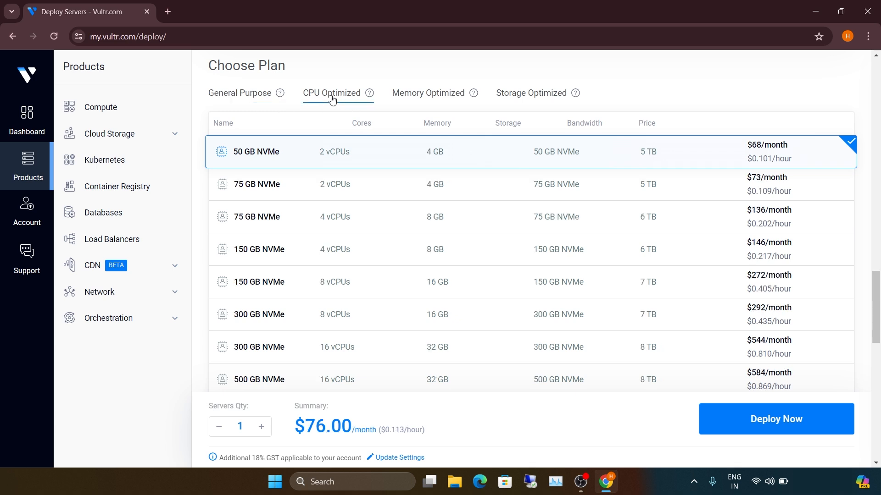
{"action": "left_click", "coordinate": [424, 99]}
{"action": "left_click", "coordinate": [522, 95]}
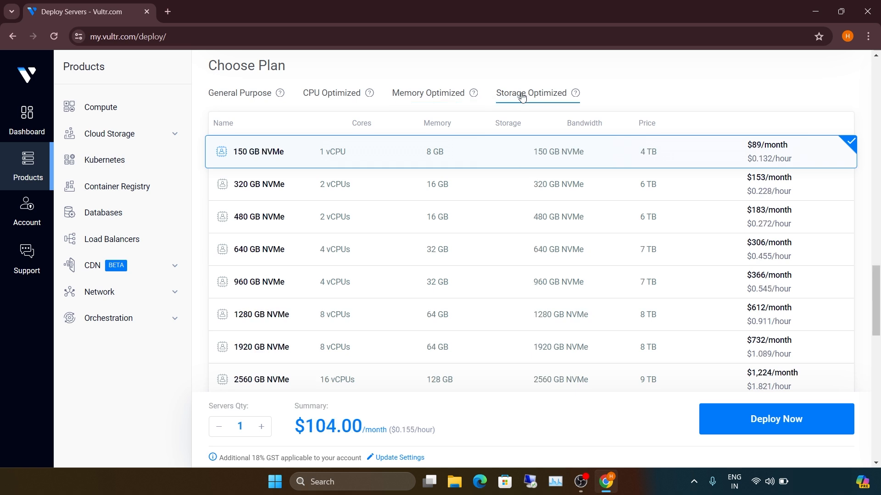
{"action": "left_click", "coordinate": [232, 96]}
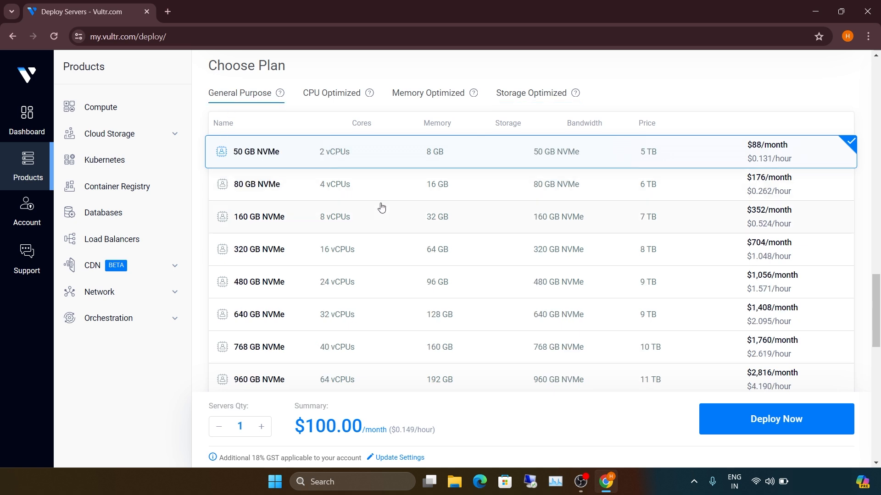
{"action": "left_click", "coordinate": [331, 195]}
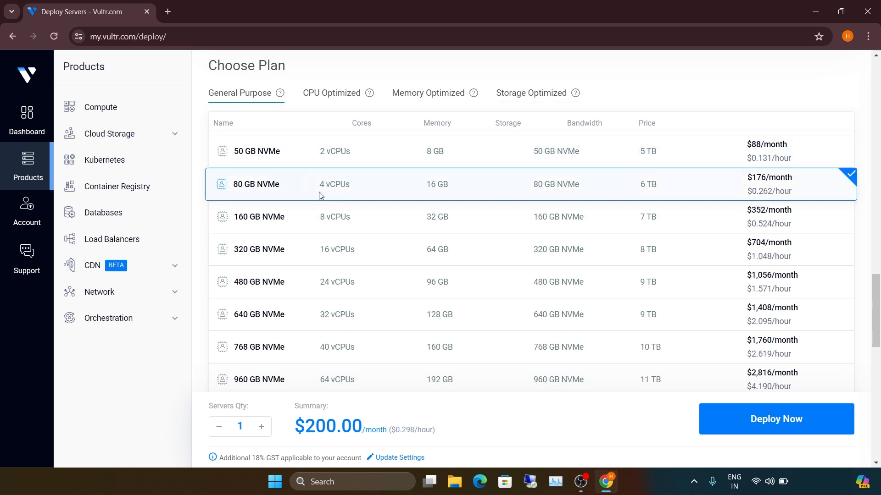
Disable Auto Backups for the server, accepting the risks, and deploy it with the hostname and label left blank.
{"action": "scroll", "coordinate": [320, 196], "scroll_direction": "down", "scroll_amount": 9}
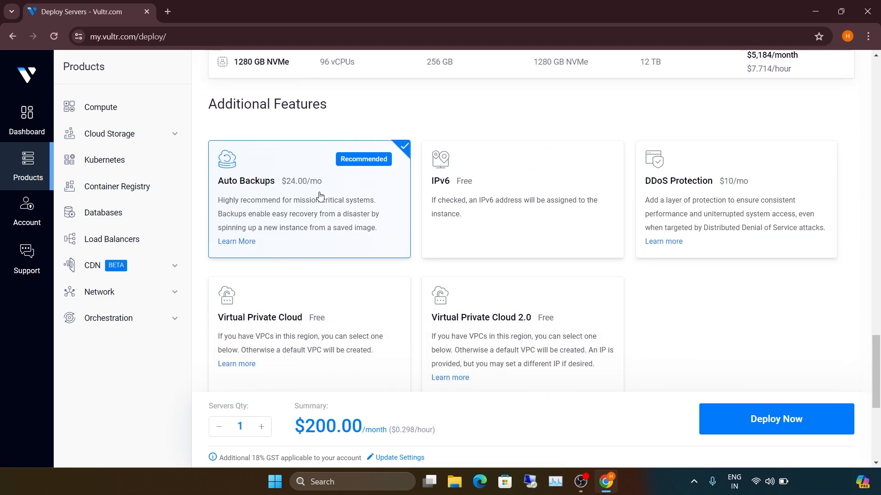
{"action": "left_click", "coordinate": [304, 153]}
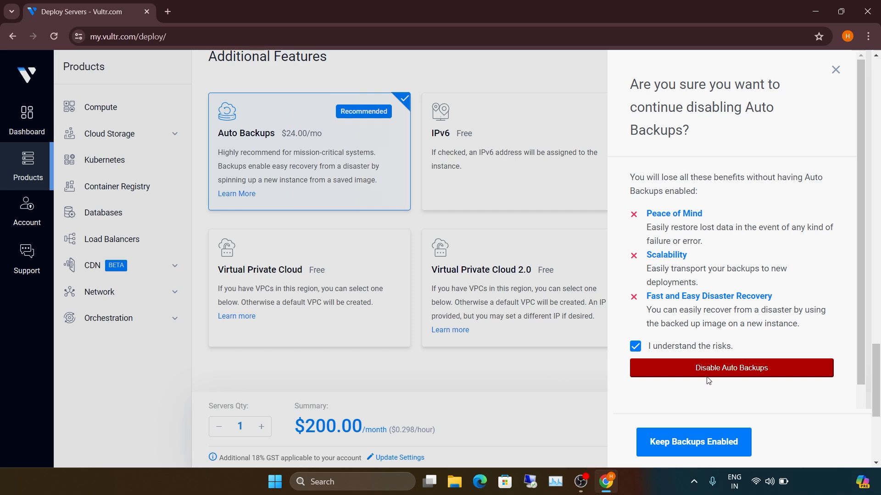
{"action": "left_click", "coordinate": [738, 369]}
{"action": "scroll", "coordinate": [738, 372], "scroll_direction": "down", "scroll_amount": 5}
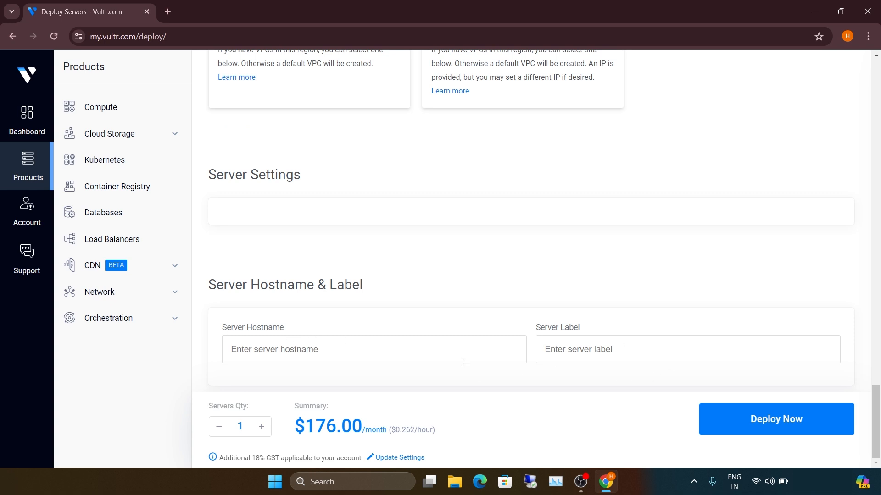
{"action": "left_click", "coordinate": [752, 427]}
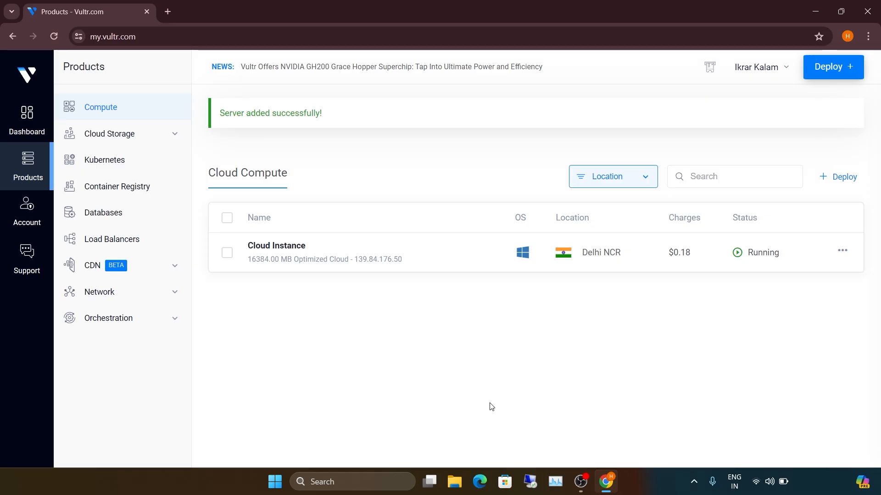
Open the server information of the deployed Cloud Instance and reveal its administrator password.
{"action": "left_click", "coordinate": [287, 251]}
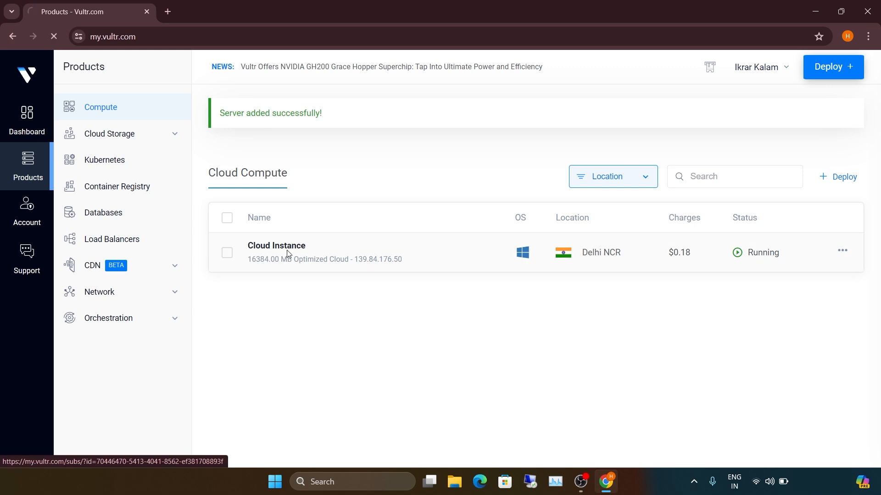
{"action": "scroll", "coordinate": [315, 297], "scroll_direction": "down", "scroll_amount": 1}
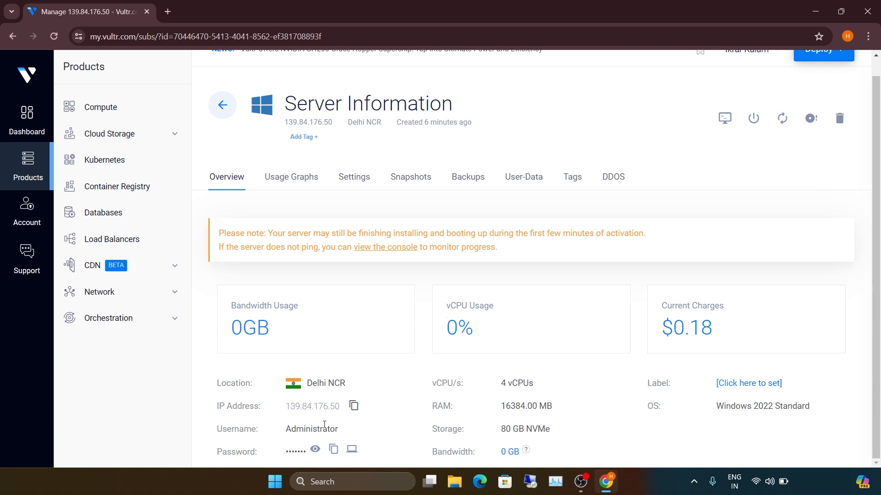
{"action": "left_click", "coordinate": [316, 449]}
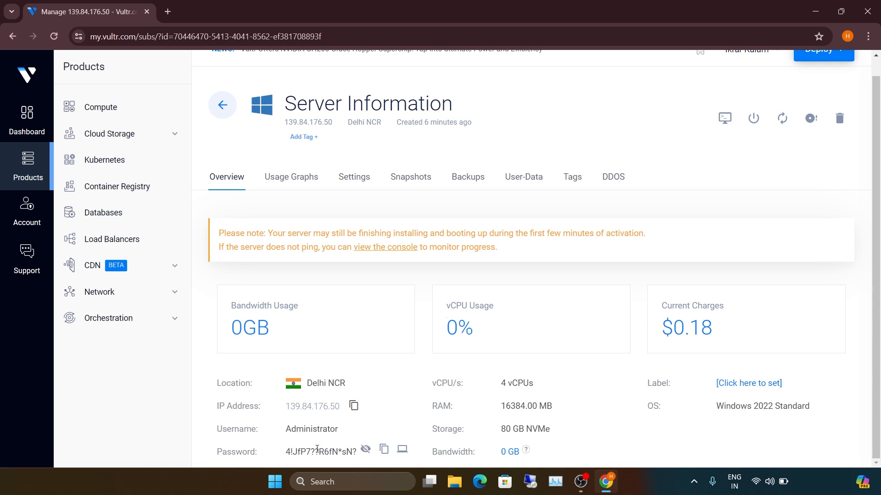
Copy the server's IP address and enter it as the computer in Remote Desktop Connection.
{"action": "left_click", "coordinate": [353, 406]}
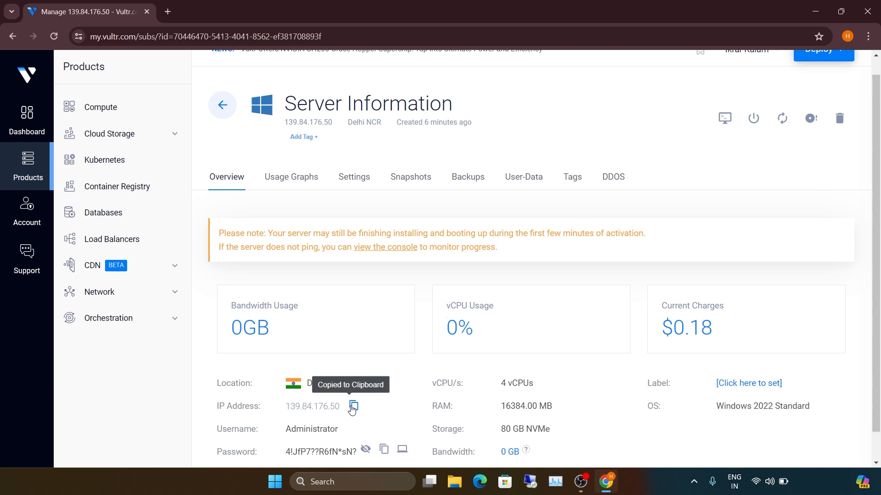
{"action": "left_click", "coordinate": [530, 481]}
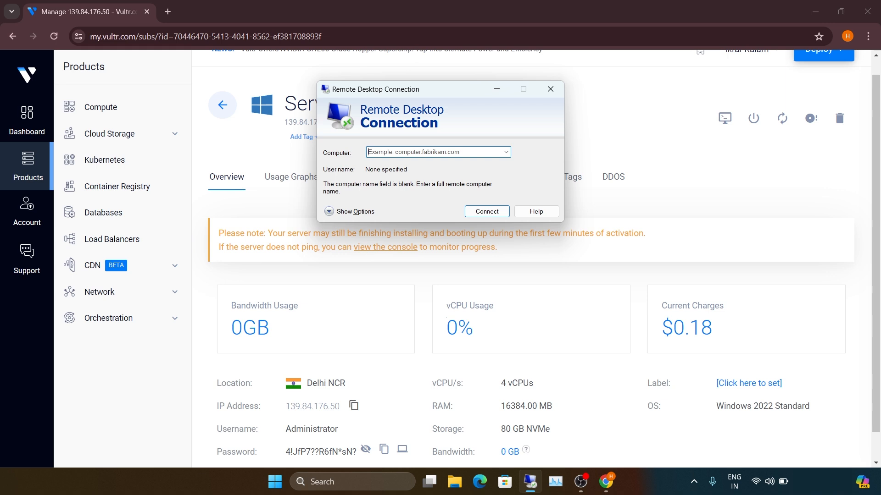
{"action": "key", "text": "ctrl+v"}
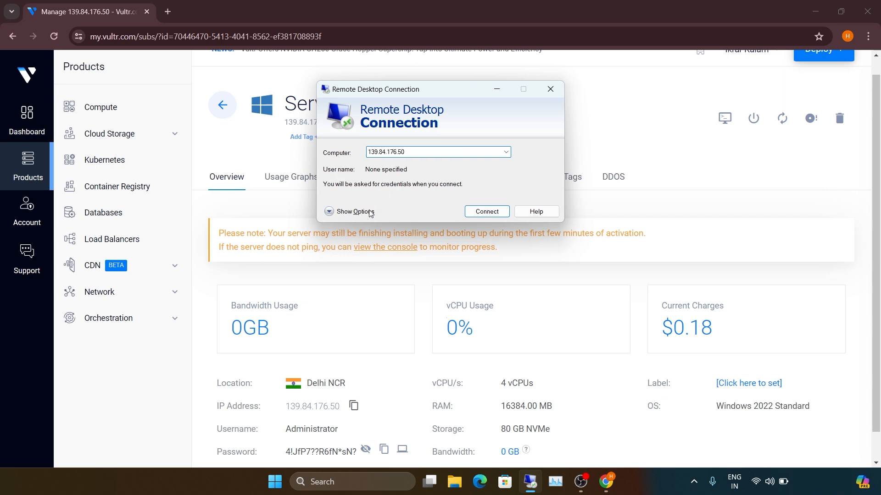
Expand the remote connection's options and enter the user name Administrator, copied from the server information.
{"action": "left_click", "coordinate": [351, 212]}
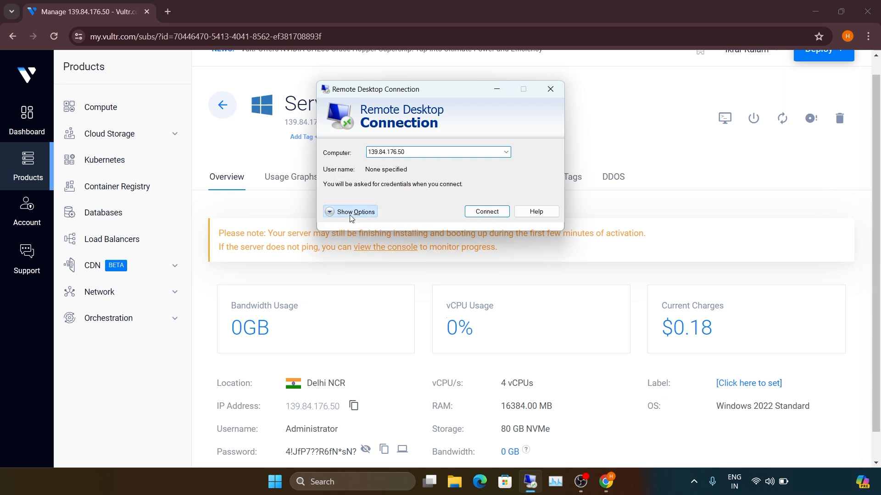
{"action": "left_click", "coordinate": [306, 428]}
{"action": "left_click_drag", "start_coordinate": [339, 429], "coordinate": [286, 438]}
{"action": "key", "text": "ctrl+c"}
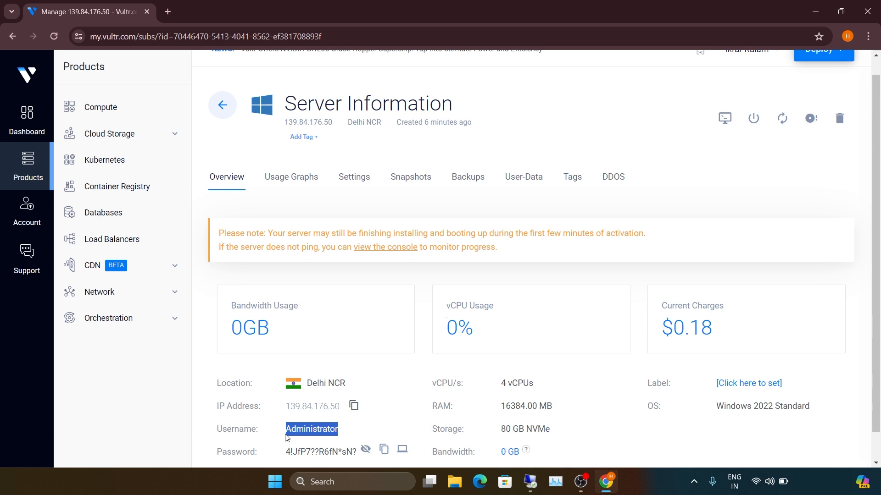
{"action": "left_click", "coordinate": [530, 481]}
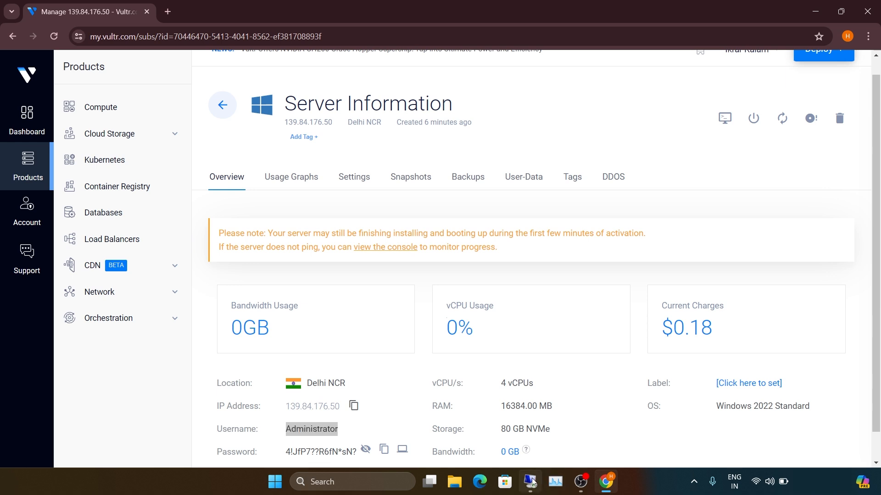
{"action": "left_click", "coordinate": [422, 211]}
{"action": "key", "text": "ctrl+v"}
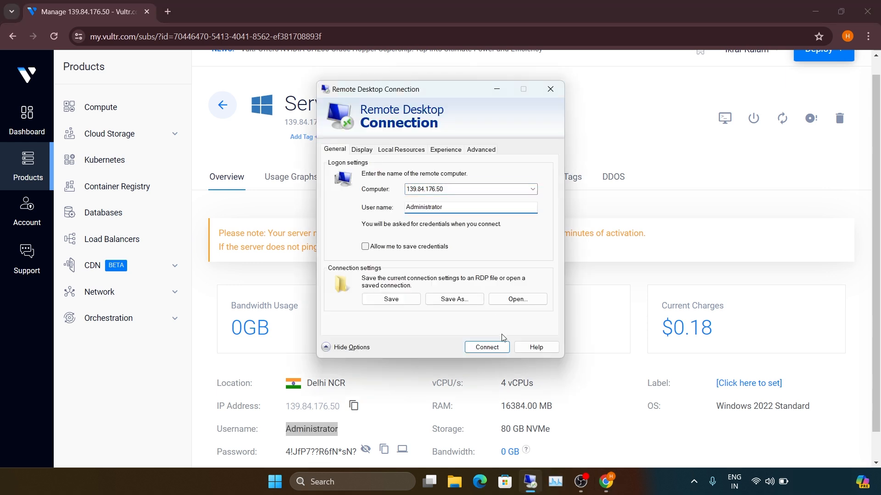
Start the remote connection and submit the password copied from the server information, with the credentials remembered.
{"action": "left_click", "coordinate": [487, 347]}
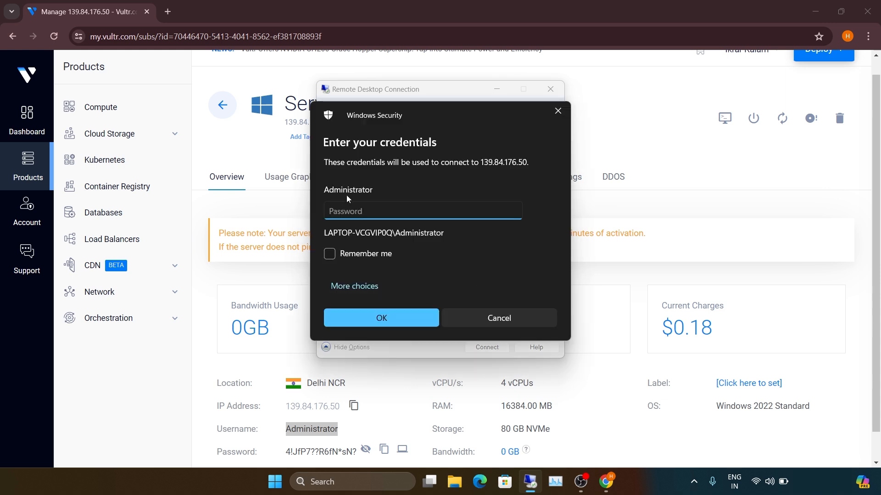
{"action": "left_click", "coordinate": [383, 450]}
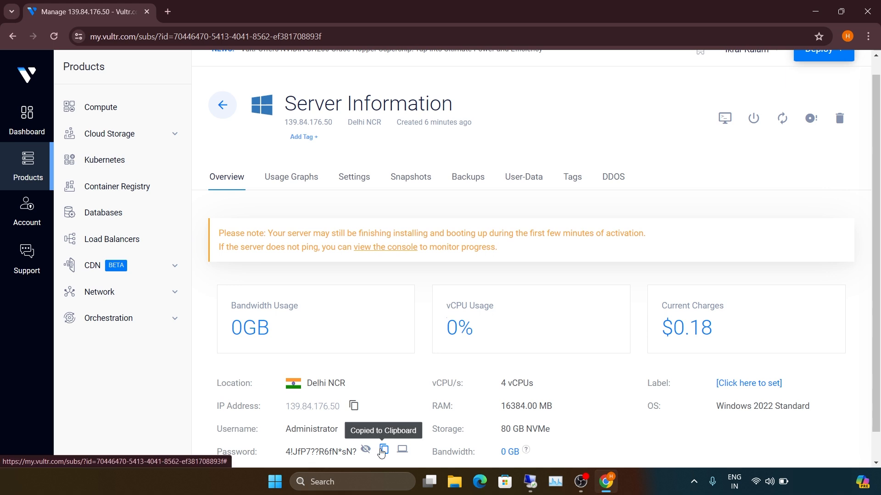
{"action": "left_click", "coordinate": [402, 449]}
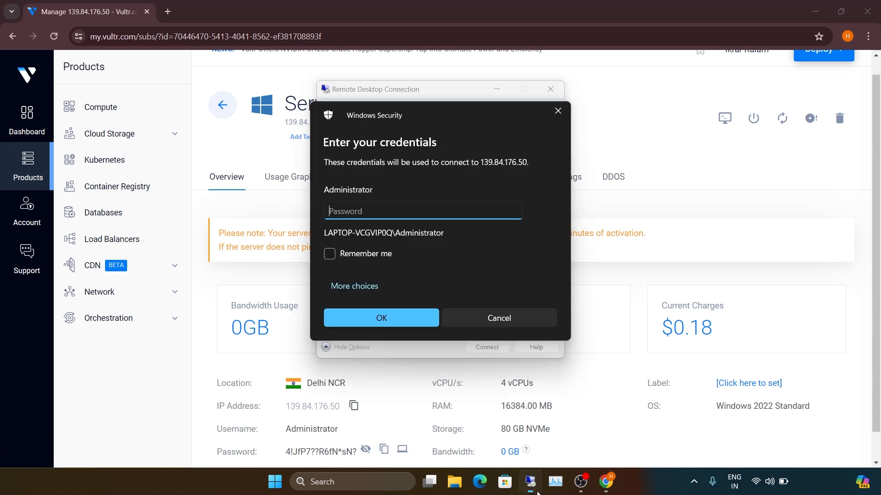
{"action": "key", "text": "ctrl+v"}
{"action": "left_click", "coordinate": [329, 254]}
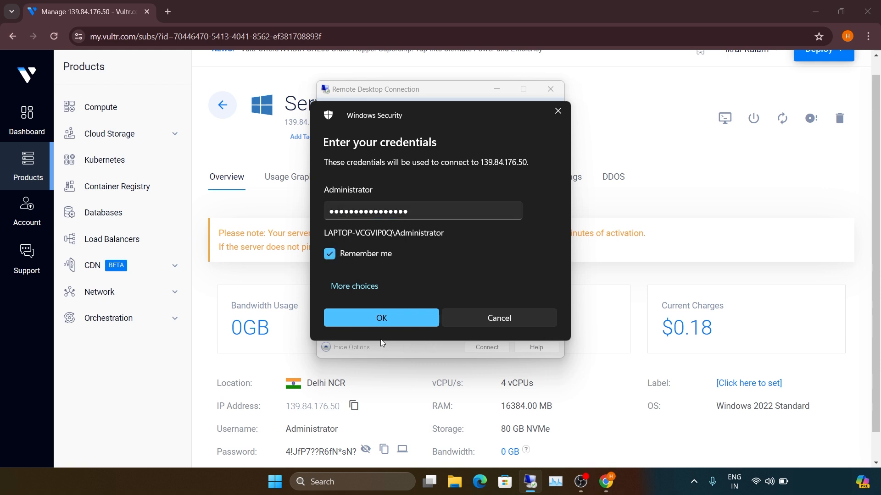
{"action": "left_click", "coordinate": [370, 321]}
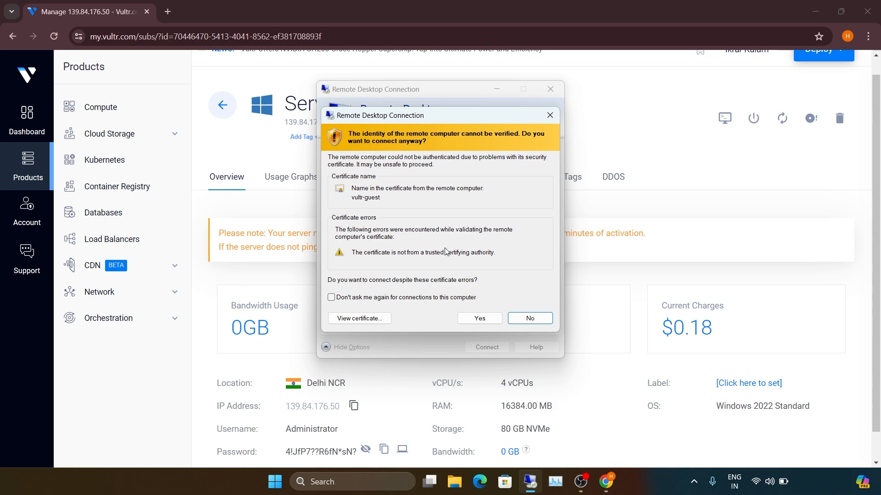
Connect despite the untrusted certificate and close Server Manager and its popup on the remote desktop.
{"action": "left_click", "coordinate": [479, 318]}
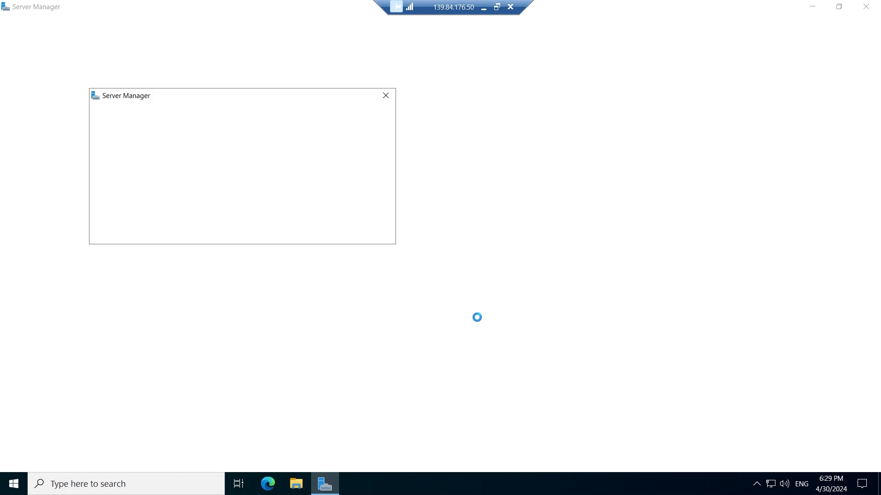
{"action": "left_click", "coordinate": [385, 96]}
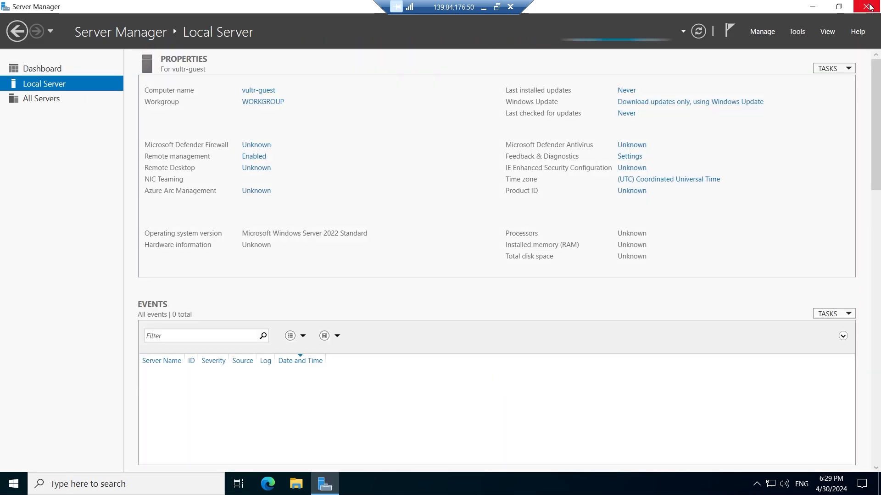
{"action": "left_click", "coordinate": [867, 6]}
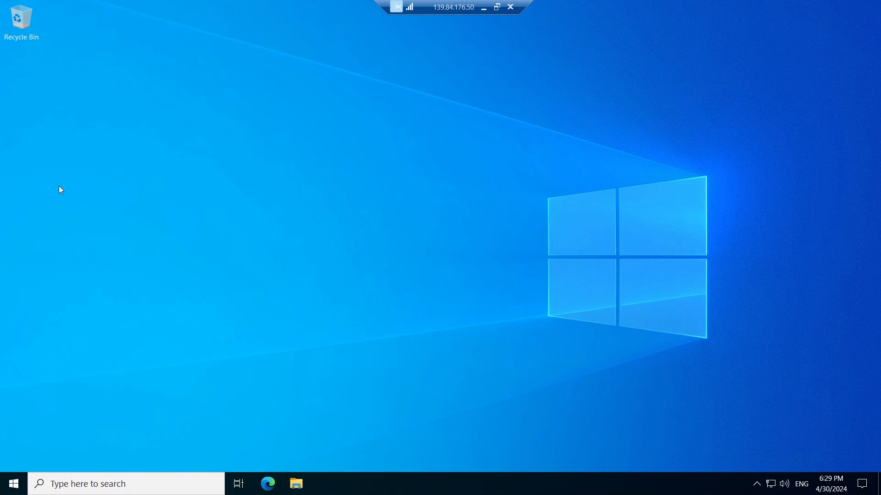
In the remote server's date and time settings, choose the time zone (UTC+05:30) Chennai, Kolkata, Mumbai, New Delhi and synchronize the clock.
{"action": "left_click", "coordinate": [9, 491]}
{"action": "left_click", "coordinate": [18, 429]}
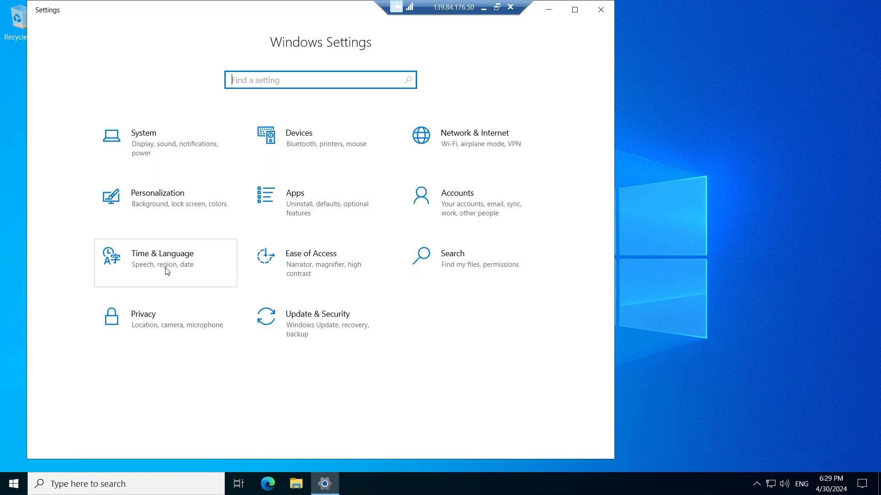
{"action": "left_click", "coordinate": [148, 266]}
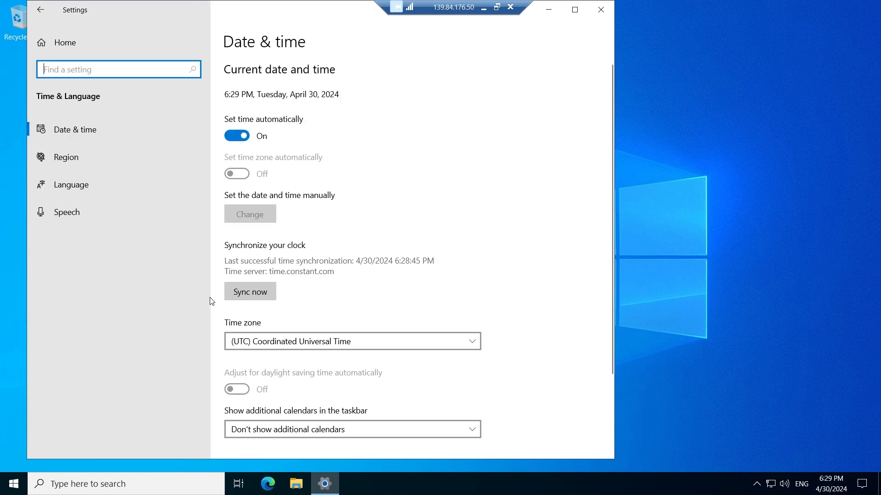
{"action": "left_click", "coordinate": [288, 343]}
{"action": "scroll", "coordinate": [287, 342], "scroll_direction": "down", "scroll_amount": 3}
{"action": "scroll", "coordinate": [287, 343], "scroll_direction": "down", "scroll_amount": 10}
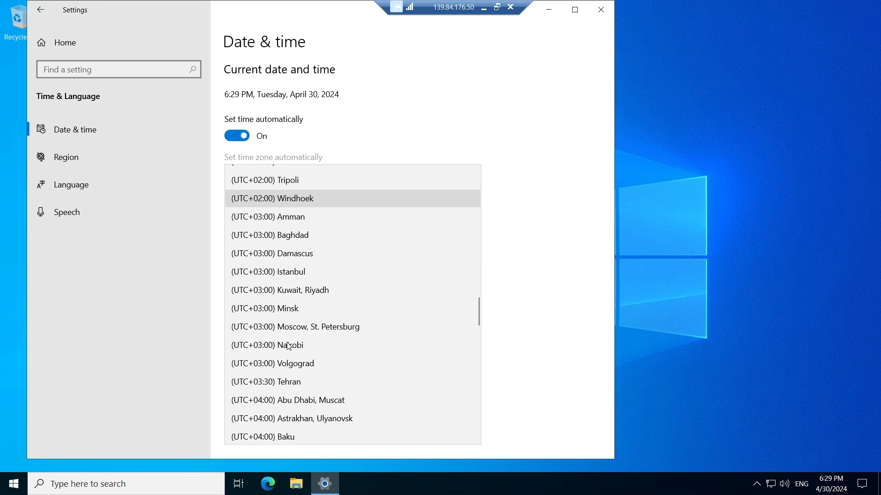
{"action": "scroll", "coordinate": [287, 342], "scroll_direction": "down", "scroll_amount": 5}
{"action": "scroll", "coordinate": [257, 266], "scroll_direction": "up", "scroll_amount": 2}
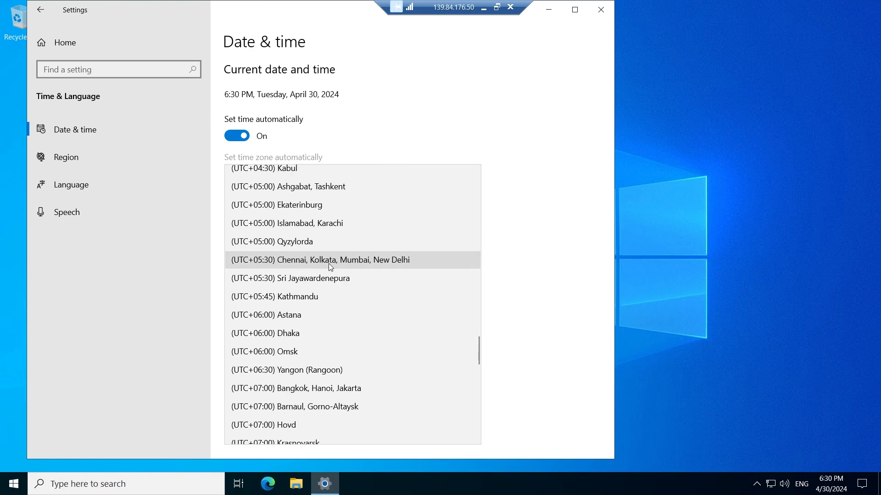
{"action": "left_click", "coordinate": [366, 263]}
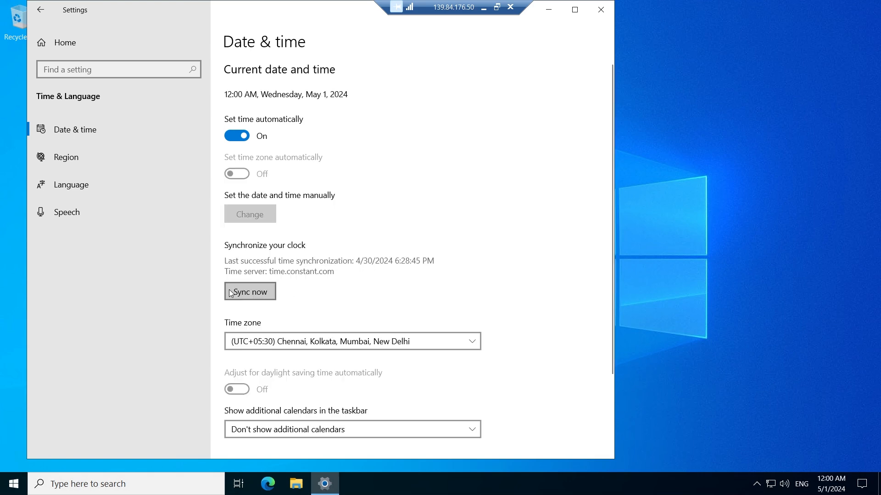
{"action": "left_click", "coordinate": [258, 295]}
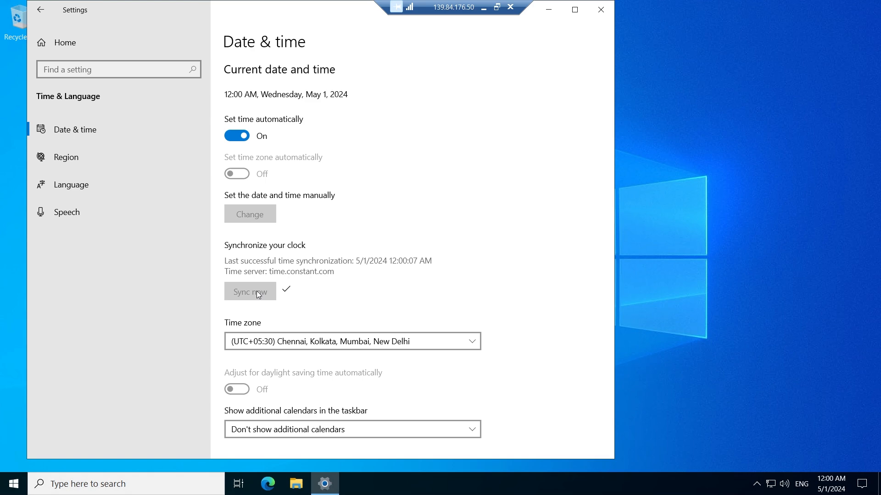
Through the theme personalization settings, enable the Computer and Control Panel desktop icons, and refresh the desktop after closing Settings.
{"action": "left_click", "coordinate": [39, 10]}
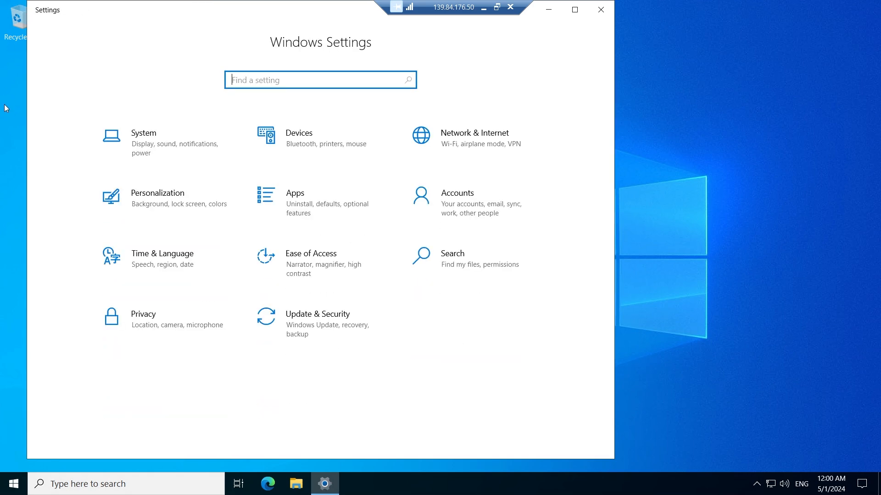
{"action": "left_click", "coordinate": [180, 200]}
{"action": "left_click", "coordinate": [82, 213]}
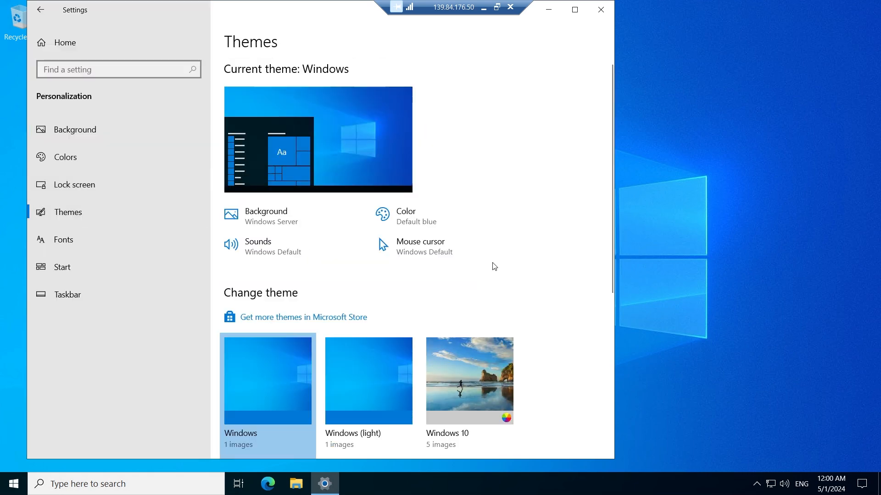
{"action": "scroll", "coordinate": [296, 366], "scroll_direction": "down", "scroll_amount": 5}
{"action": "left_click", "coordinate": [263, 374]}
{"action": "left_click", "coordinate": [37, 65]}
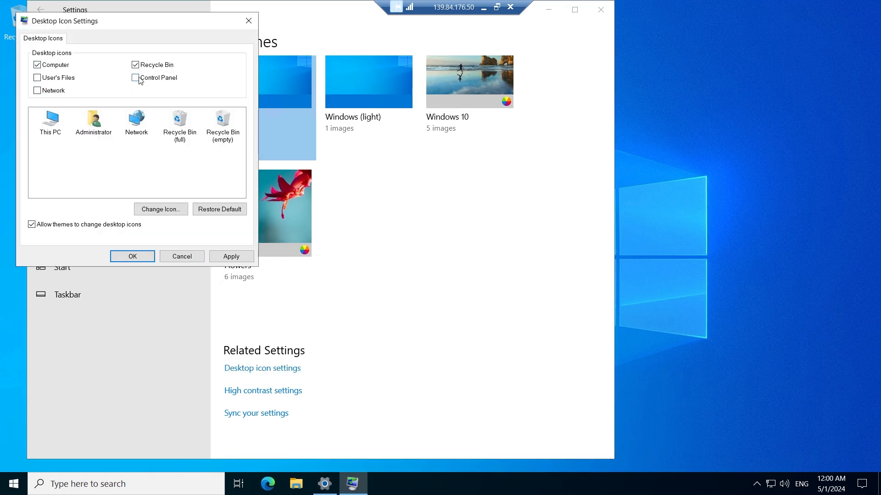
{"action": "left_click", "coordinate": [238, 258]}
{"action": "left_click", "coordinate": [131, 256]}
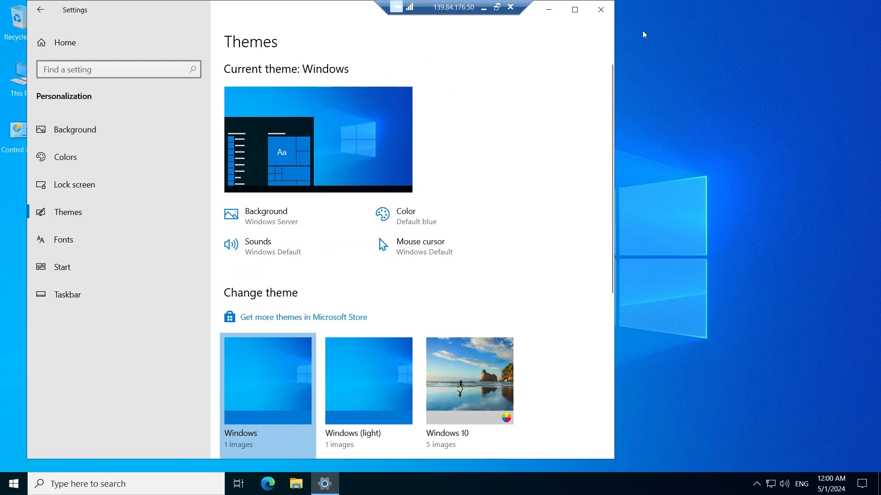
{"action": "left_click", "coordinate": [600, 9]}
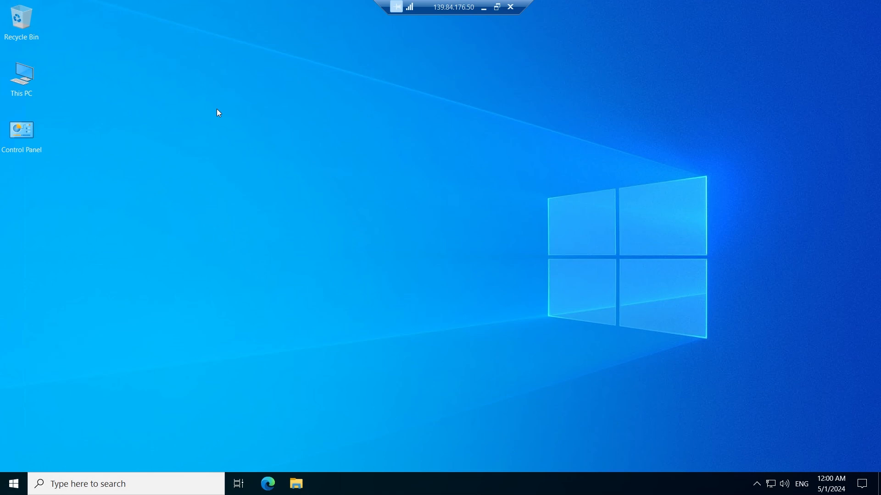
{"action": "right_click", "coordinate": [217, 108]}
{"action": "left_click", "coordinate": [232, 146]}
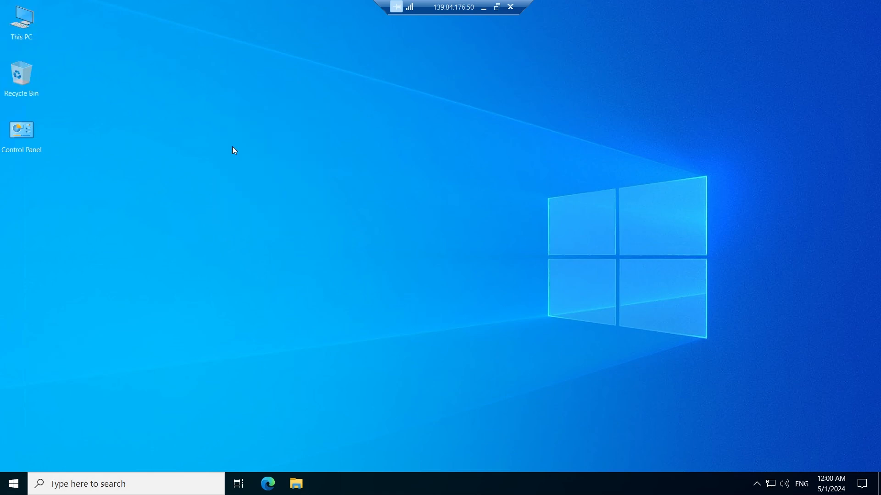
Start Microsoft Edge and complete its welcome setup without signing in or importing browsing data.
{"action": "left_click", "coordinate": [268, 484]}
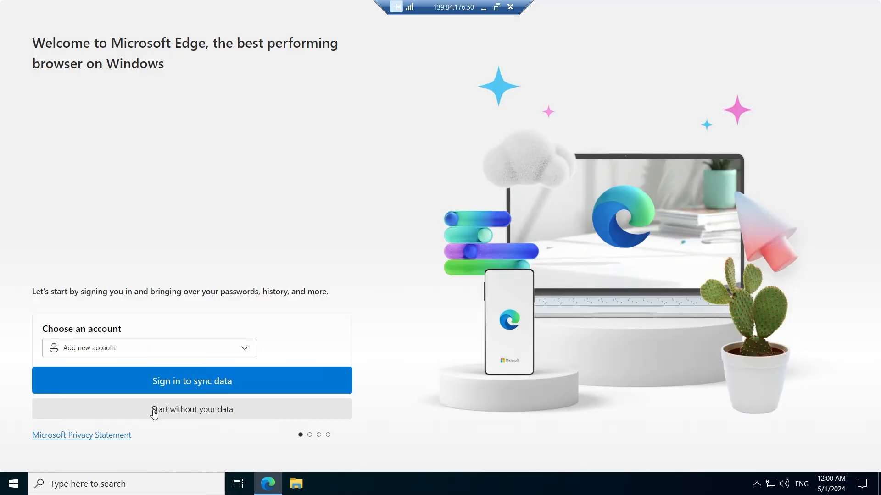
{"action": "left_click", "coordinate": [186, 413]}
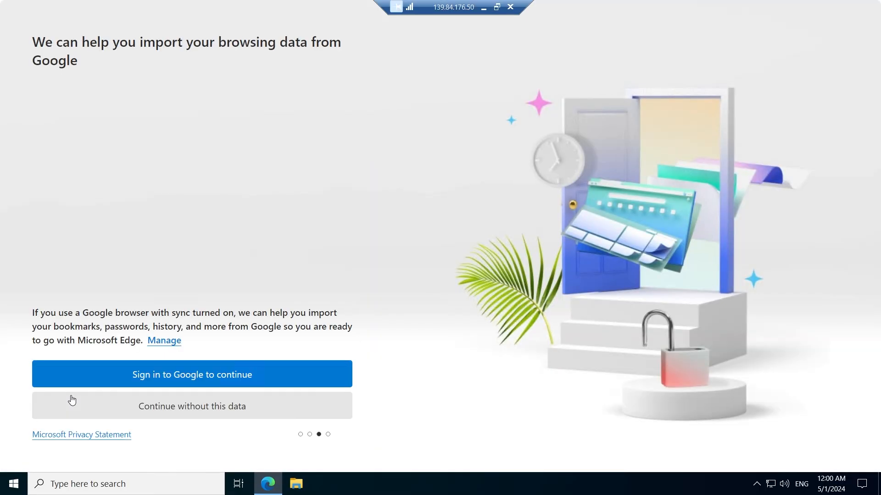
{"action": "left_click", "coordinate": [105, 408]}
{"action": "left_click", "coordinate": [106, 409]}
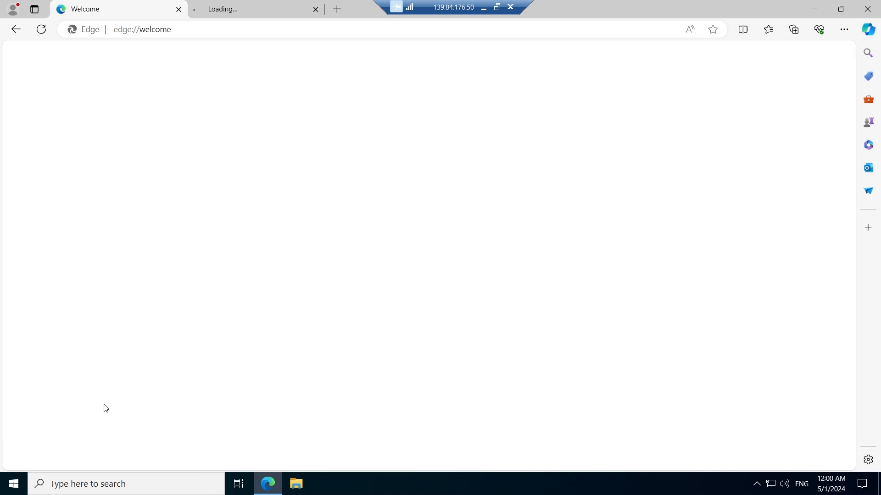
Search the web for "chrome download" and download the Chrome installer from the official Google Chrome page.
{"action": "left_click", "coordinate": [337, 9]}
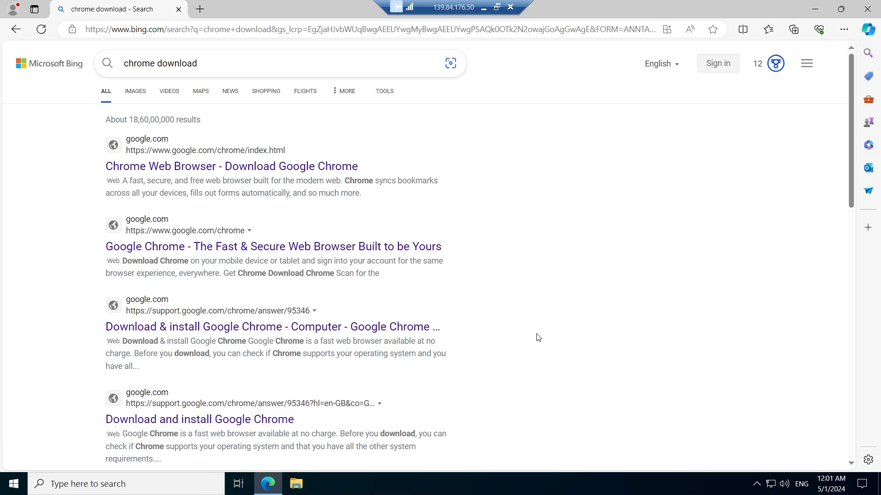
{"action": "left_click", "coordinate": [156, 176]}
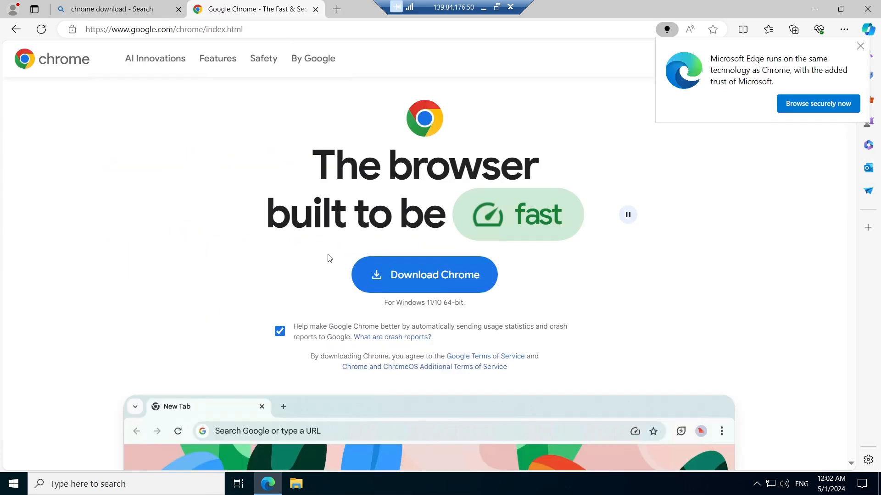
{"action": "left_click", "coordinate": [433, 274]}
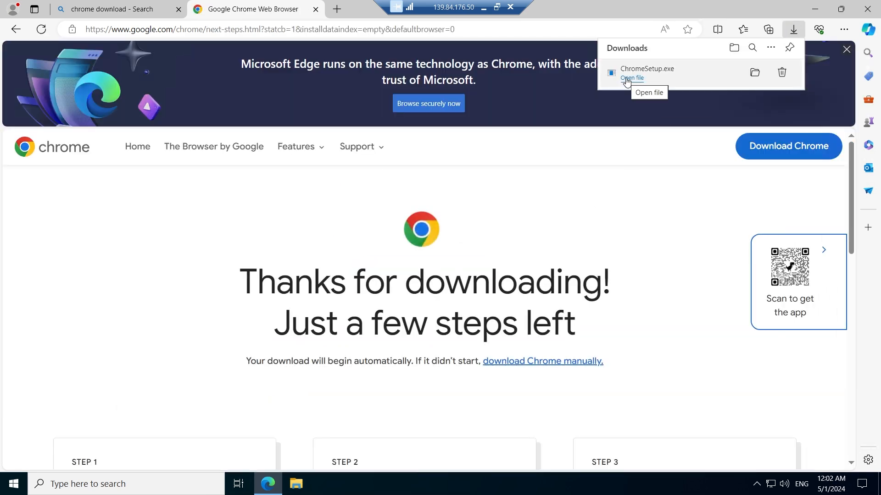
Run ChromeSetup.exe, close Edge and skip Chrome's default browser and initial setup prompts.
{"action": "left_click", "coordinate": [626, 78]}
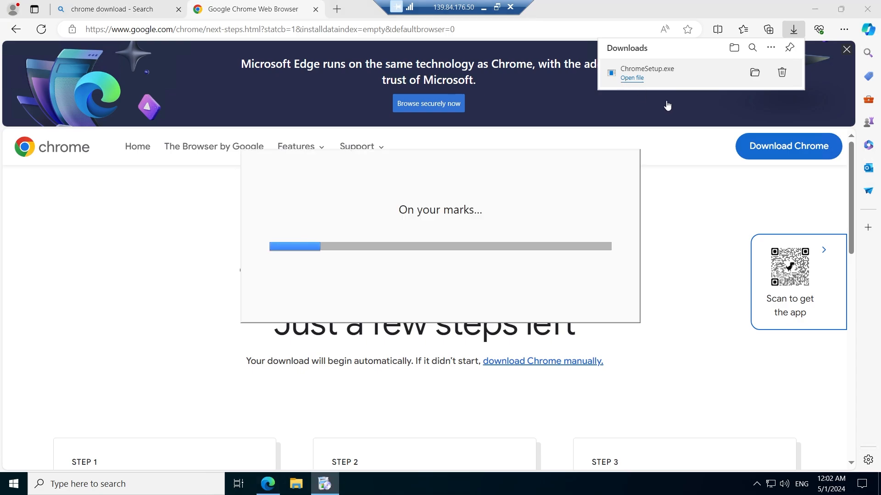
{"action": "left_click", "coordinate": [869, 10]}
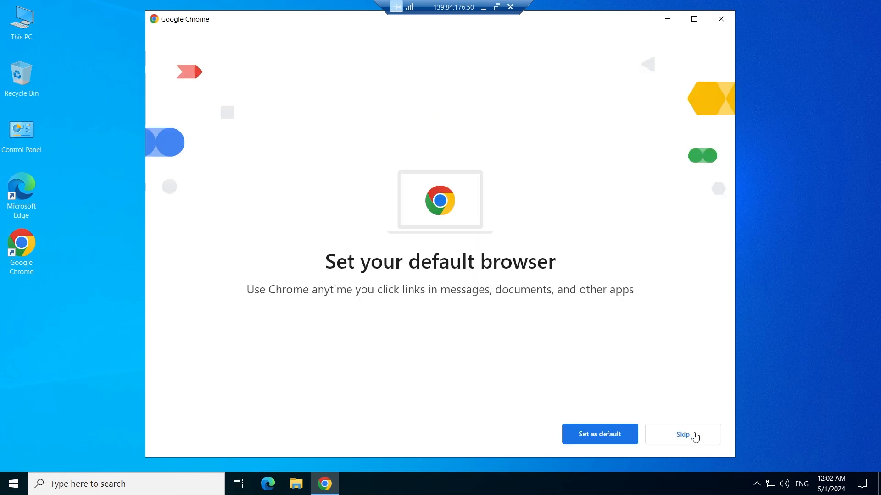
{"action": "left_click", "coordinate": [687, 434]}
{"action": "left_click", "coordinate": [403, 413]}
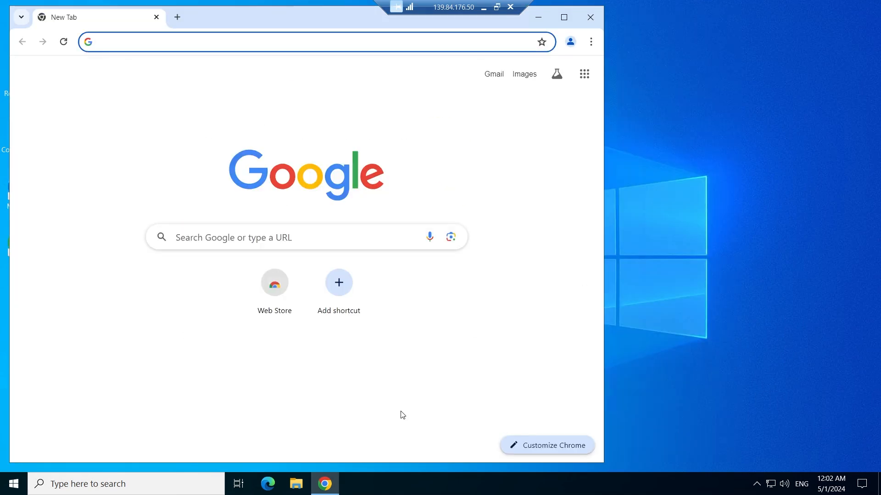
Search for "net speed" in a maximized Chrome window and run the Google Fiber internet speed test.
{"action": "type", "text": "ne"}
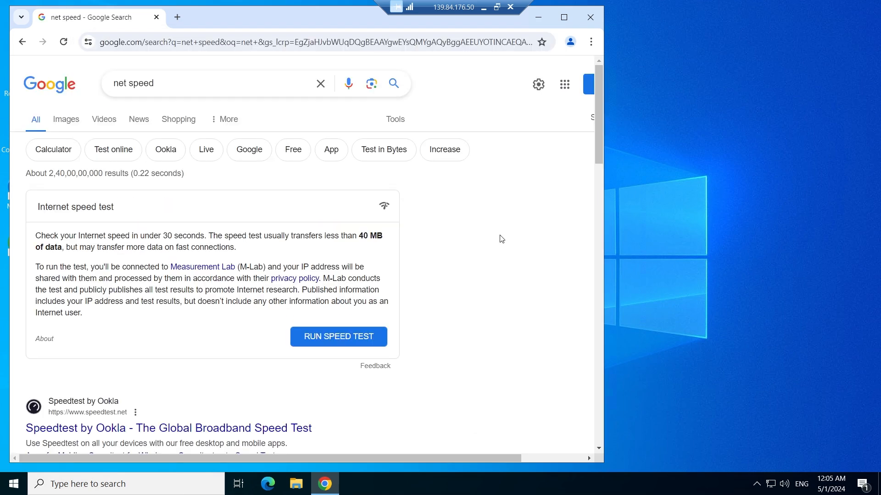
{"action": "left_click", "coordinate": [564, 17]}
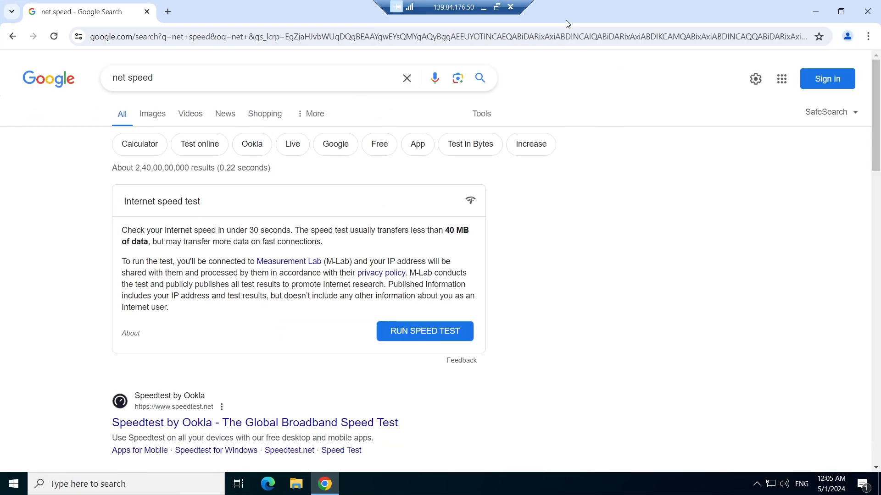
{"action": "scroll", "coordinate": [552, 256], "scroll_direction": "down", "scroll_amount": 5}
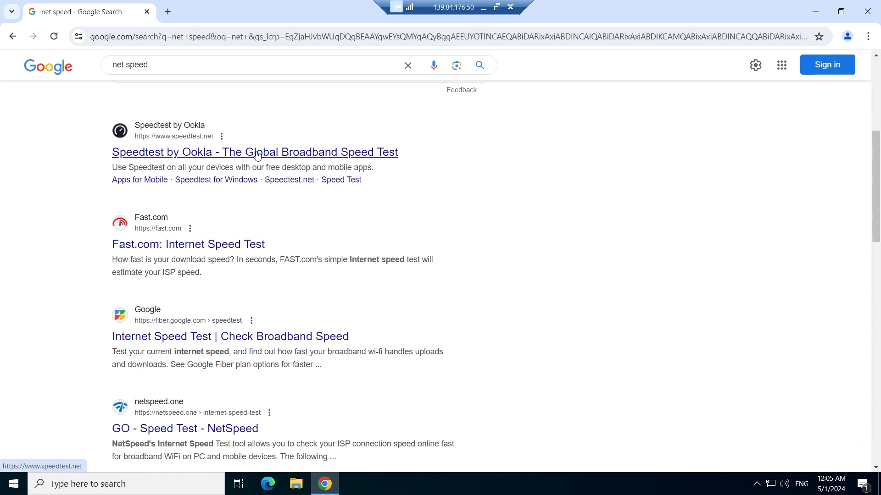
{"action": "left_click", "coordinate": [188, 336]}
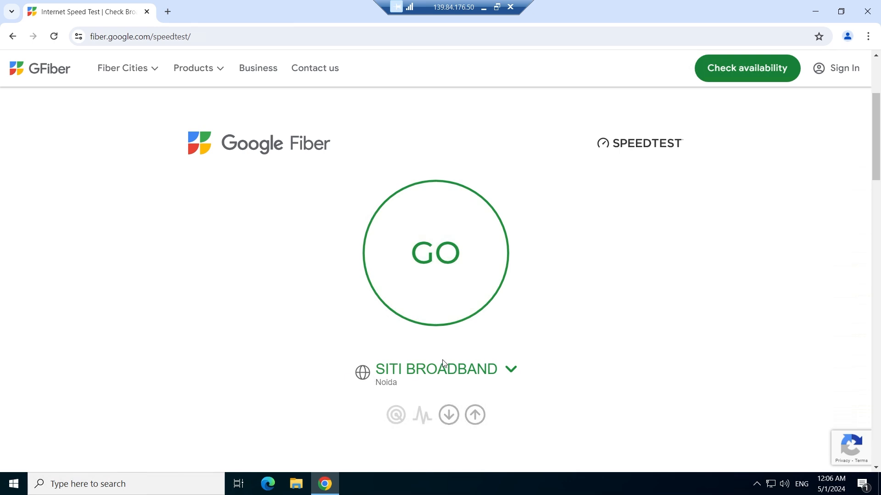
{"action": "left_click", "coordinate": [429, 260]}
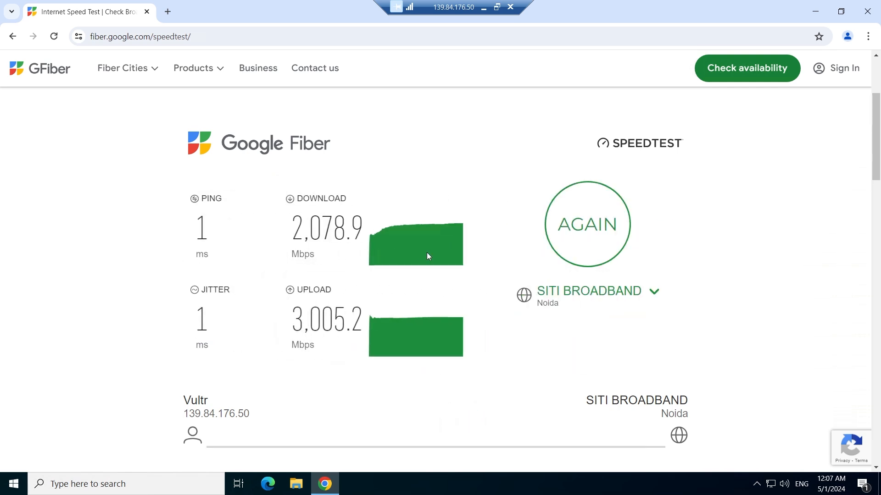
Run the Speedtest by Ookla from the same search results, dismiss its location request and close Chrome after the test.
{"action": "left_click", "coordinate": [10, 39]}
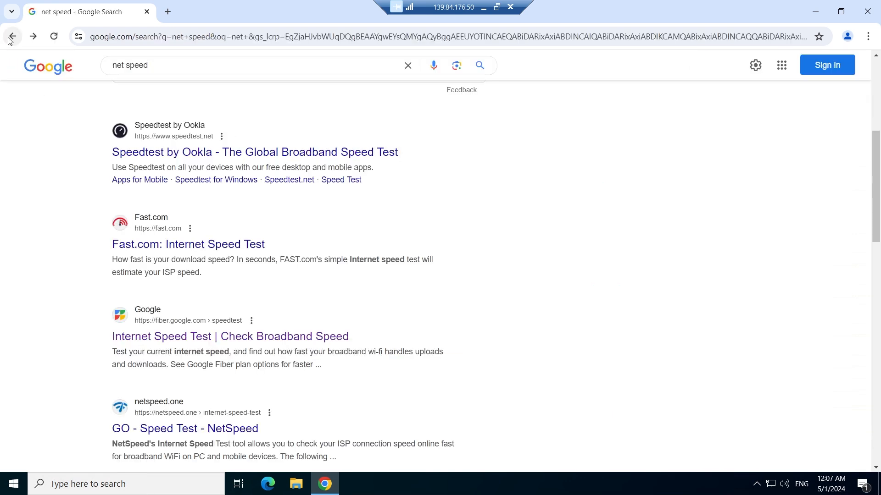
{"action": "left_click", "coordinate": [168, 154]}
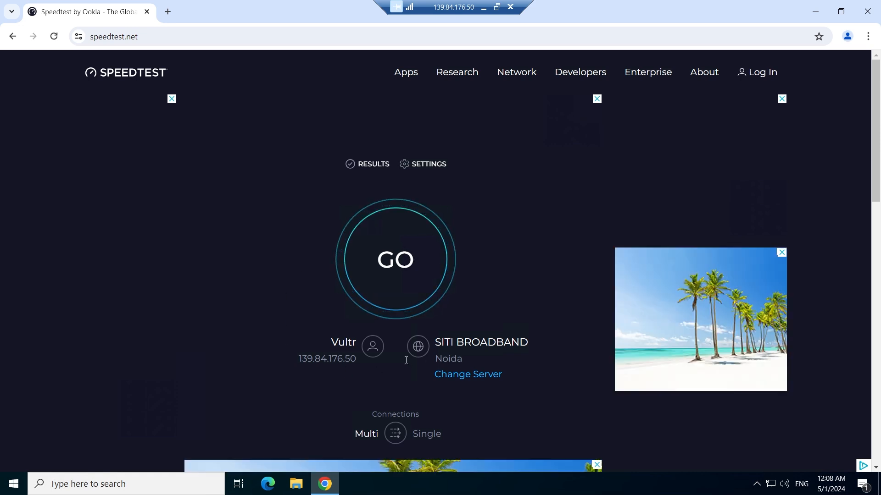
{"action": "left_click", "coordinate": [390, 260]}
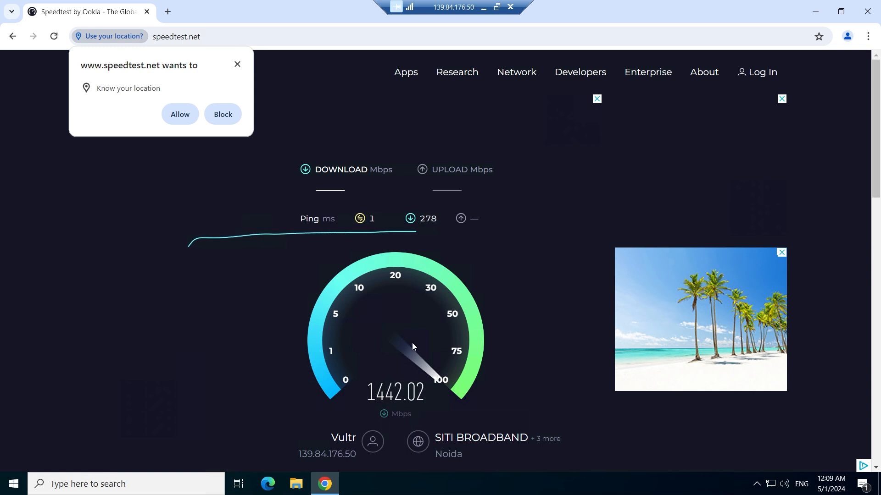
{"action": "left_click", "coordinate": [238, 65]}
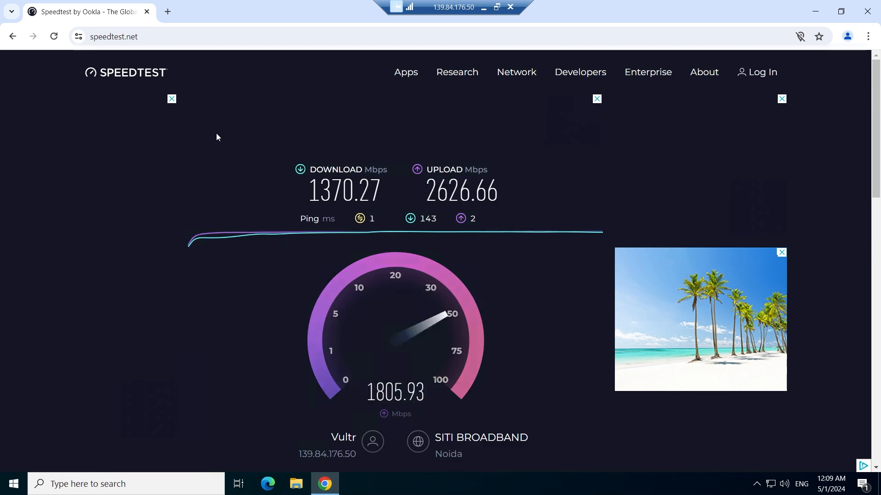
{"action": "left_click", "coordinate": [573, 196]}
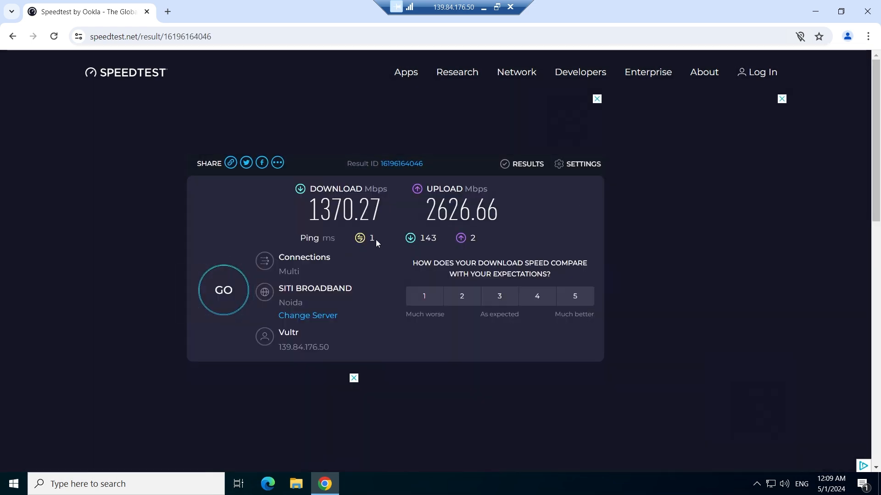
{"action": "left_click", "coordinate": [867, 11]}
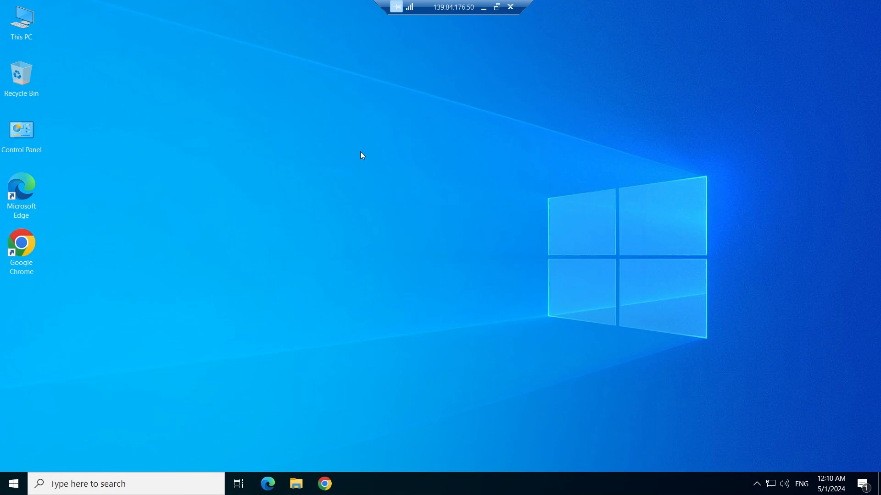
{"action": "left_click", "coordinate": [511, 7]}
{"action": "left_click", "coordinate": [220, 108]}
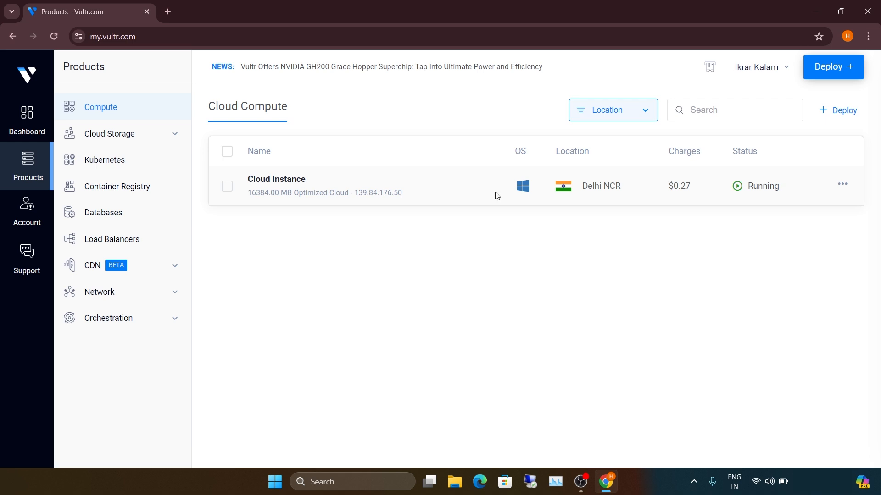
{"action": "left_click", "coordinate": [850, 186]}
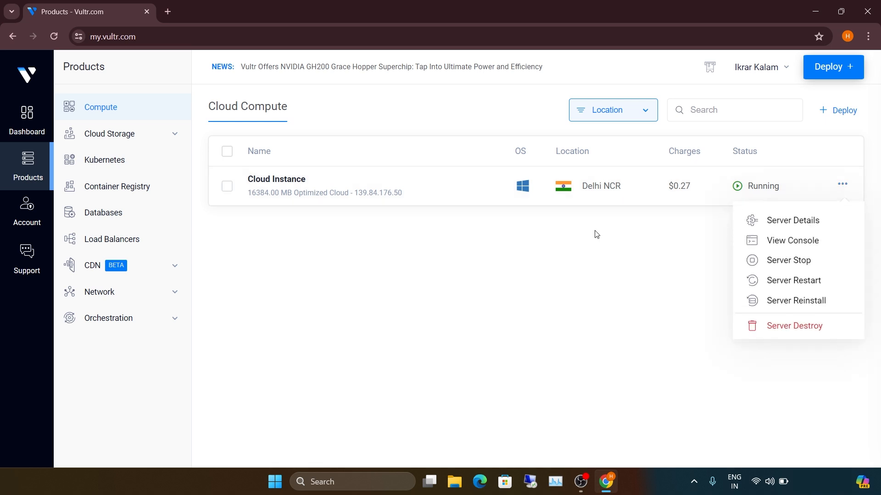
{"action": "left_click", "coordinate": [269, 183]}
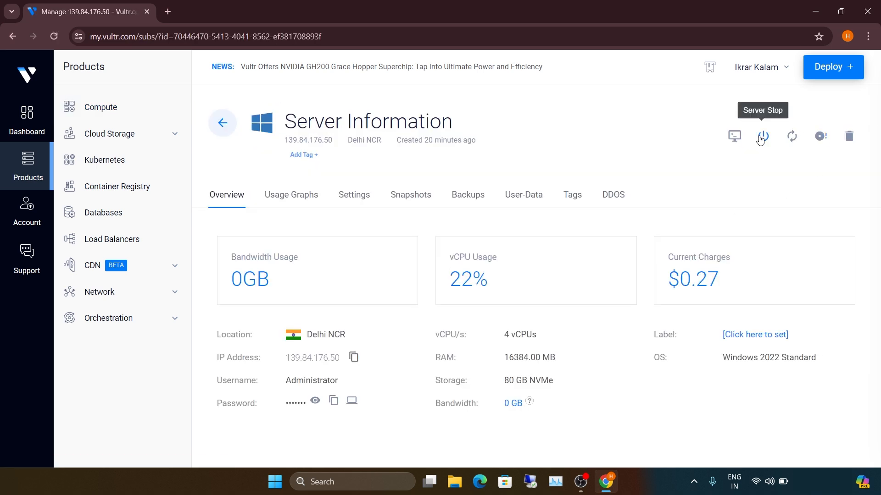
Review the Stop Server confirmation and its note on charges for stopped instances, and cancel it.
{"action": "left_click", "coordinate": [762, 136]}
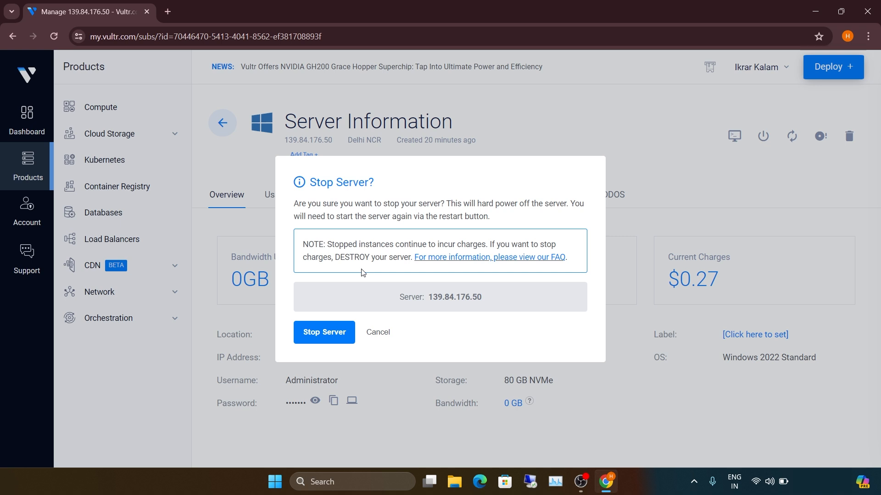
{"action": "left_click", "coordinate": [375, 332]}
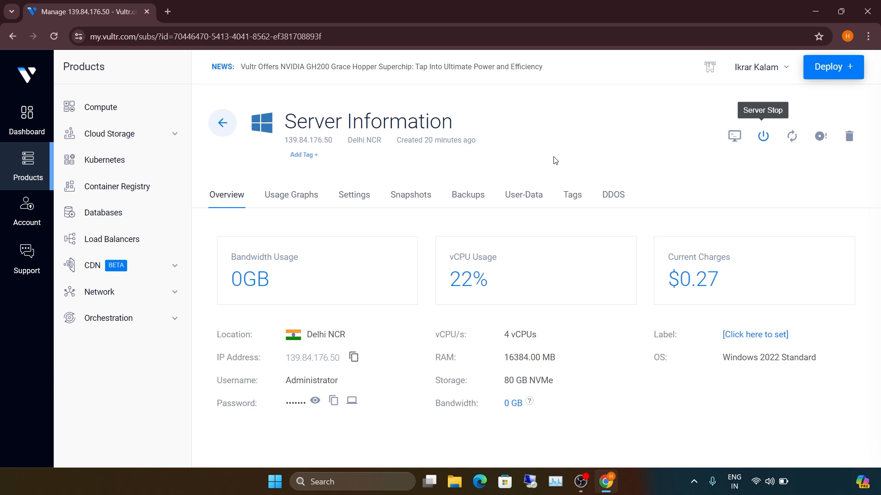
Destroy the Cloud Instance server, ticking the confirmation that it should be destroyed.
{"action": "left_click", "coordinate": [848, 137]}
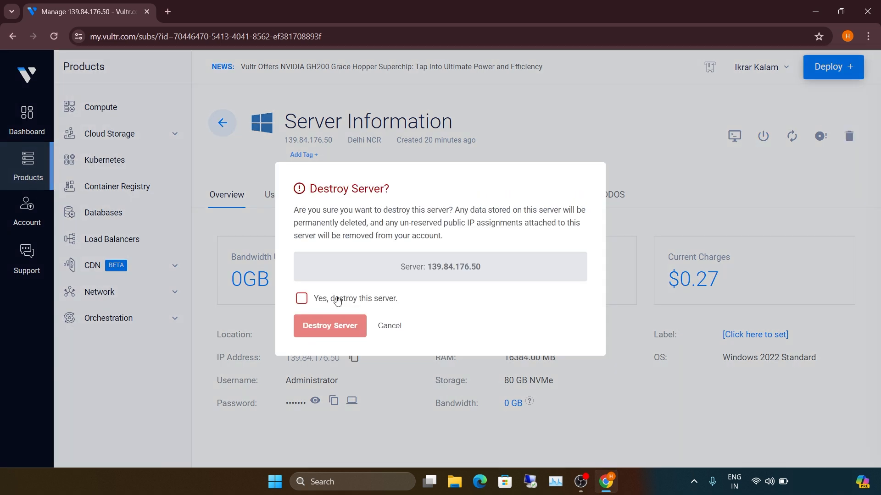
{"action": "left_click", "coordinate": [301, 299]}
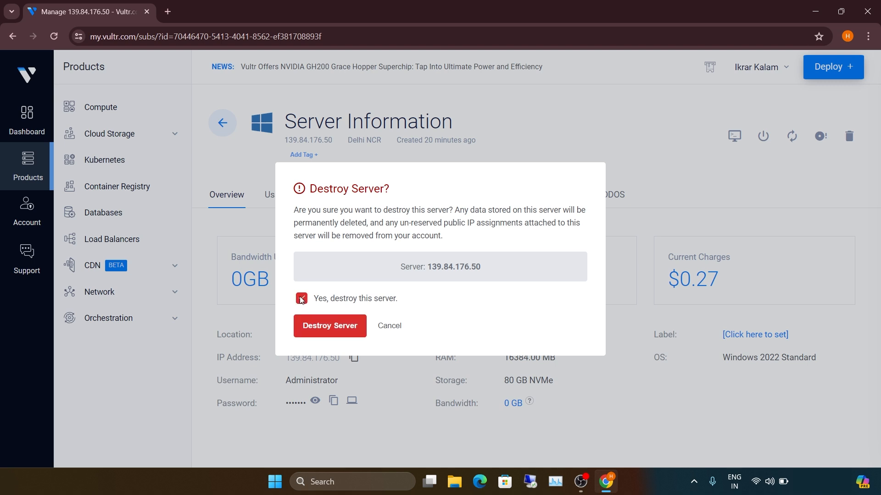
{"action": "left_click", "coordinate": [330, 327]}
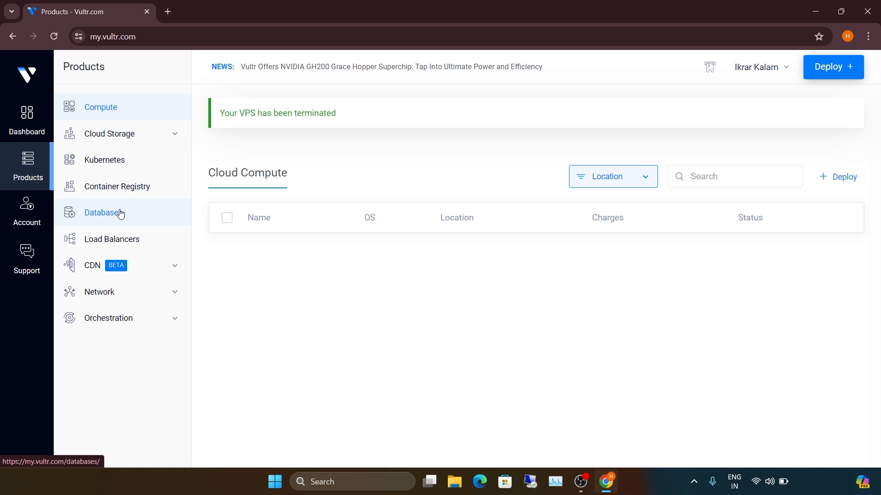
Open the billing history of the Vultr account.
{"action": "left_click", "coordinate": [28, 215]}
{"action": "left_click", "coordinate": [95, 295]}
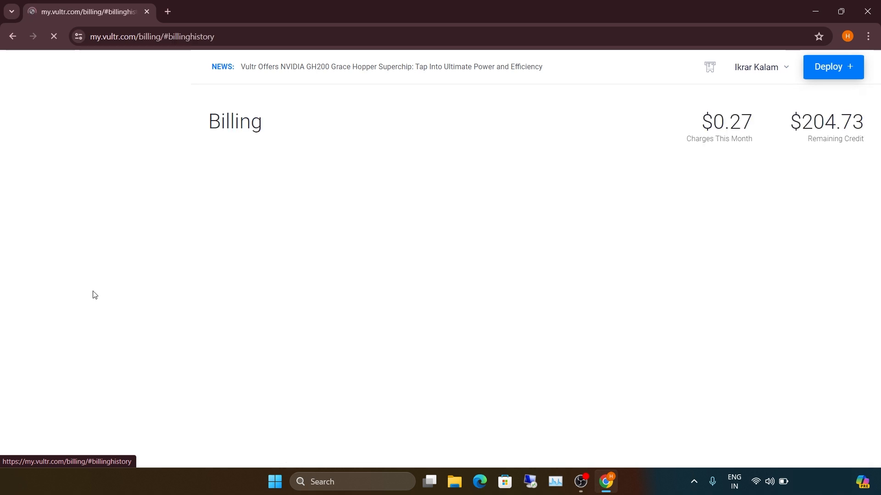